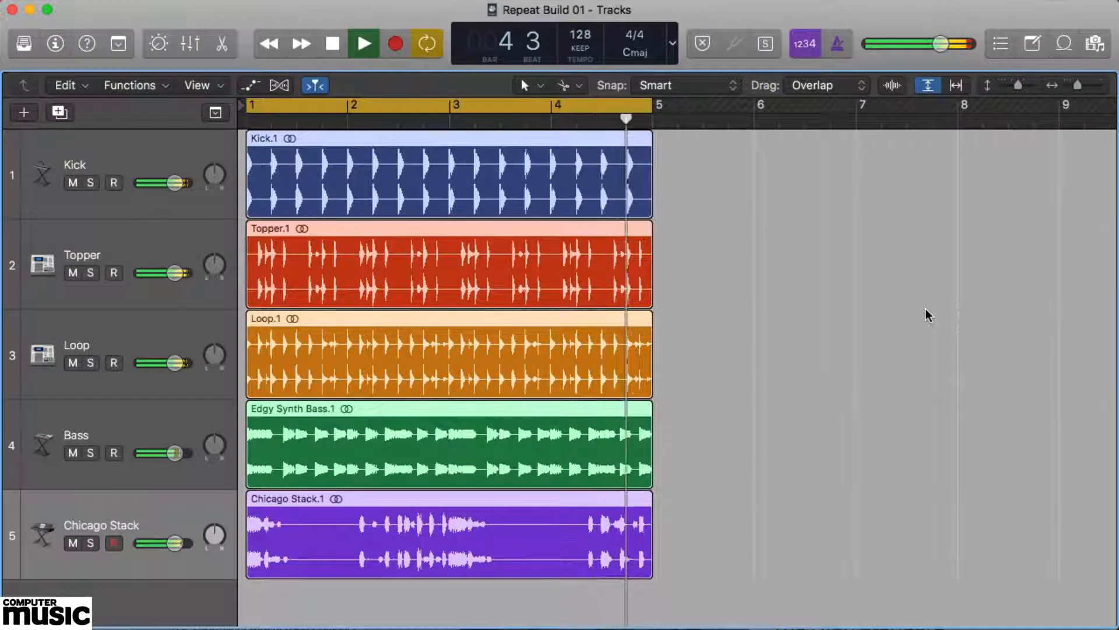
Step: Copy all five four-bar regions to bar 5, and trim the original regions at bar 1 to their first two beats
key(space)
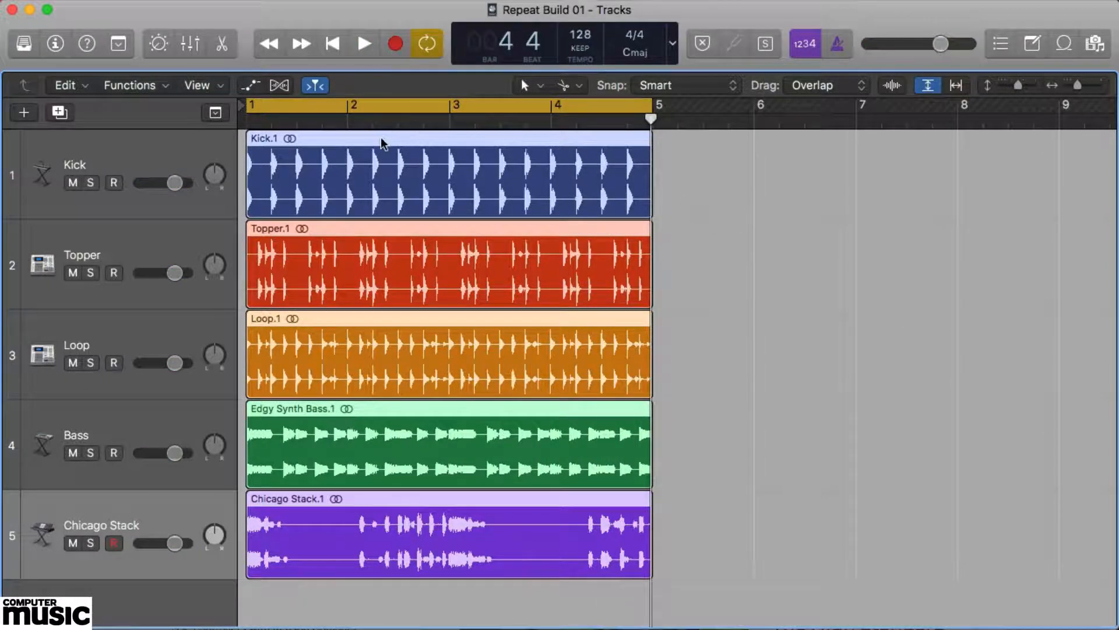
drag(385, 141, 792, 141)
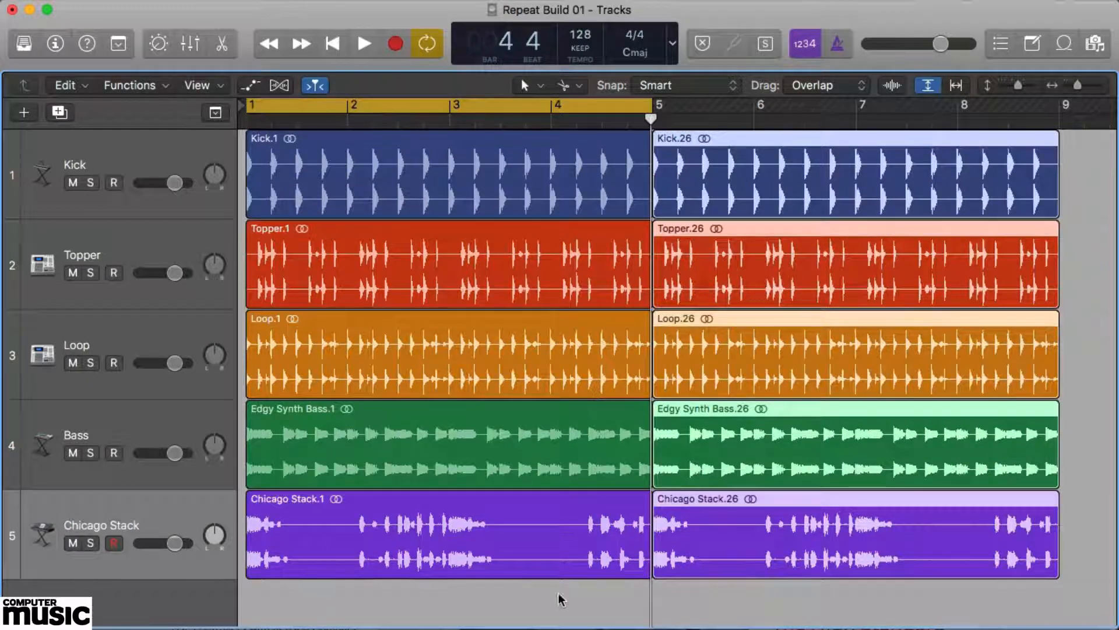
drag(561, 600, 600, 129)
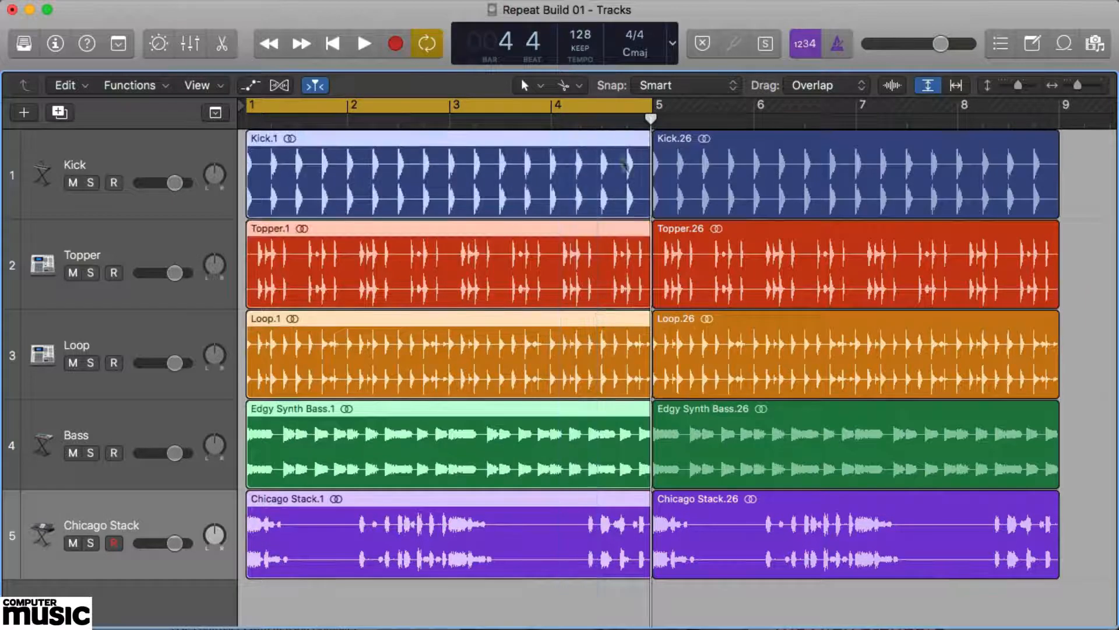
drag(639, 211, 298, 208)
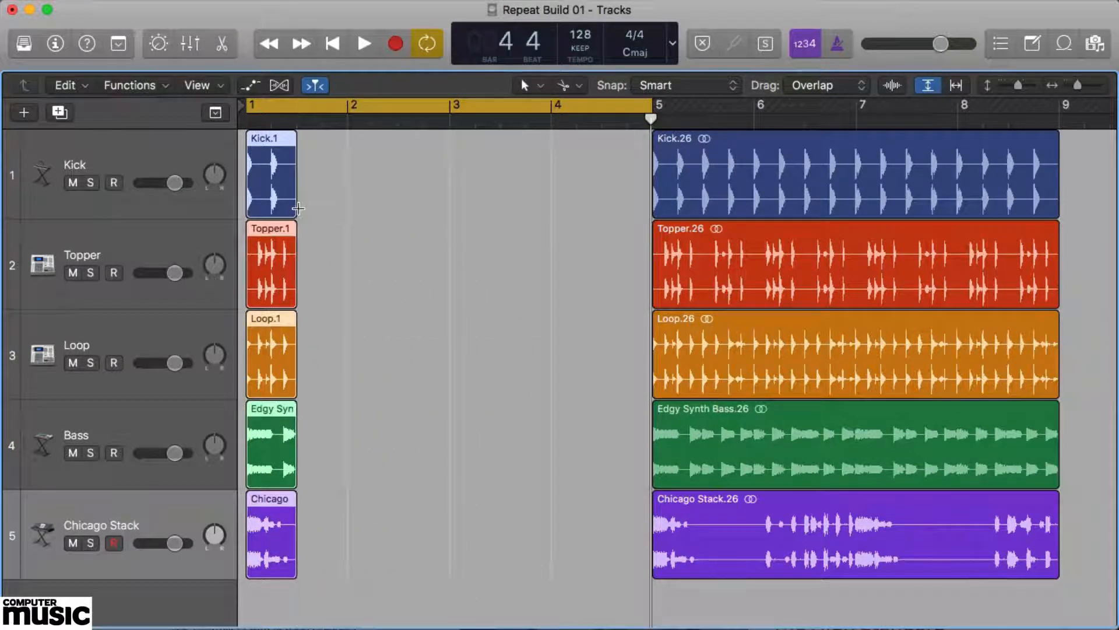
Step: Audition the shortened two-beat regions, stop playback and return the playhead to the start of the project
key(space)
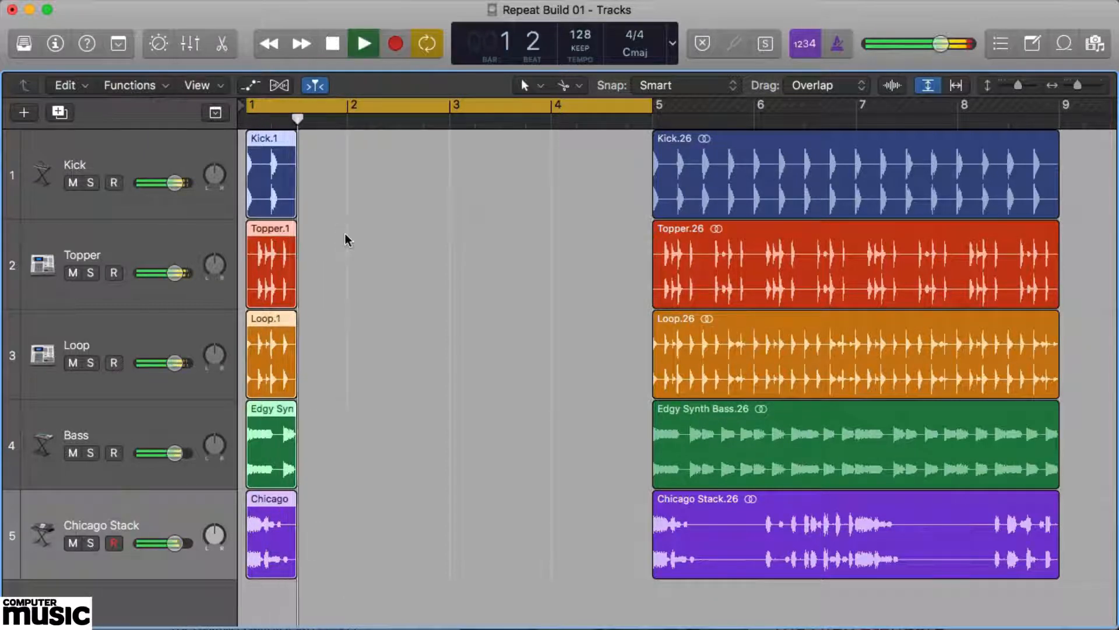
key(space)
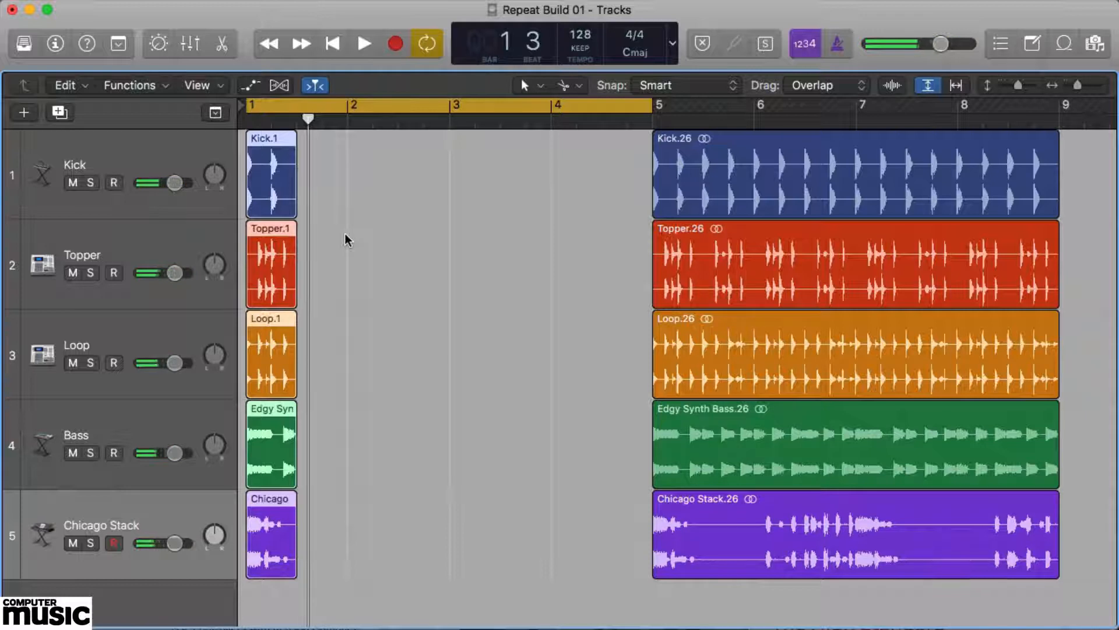
key(Return)
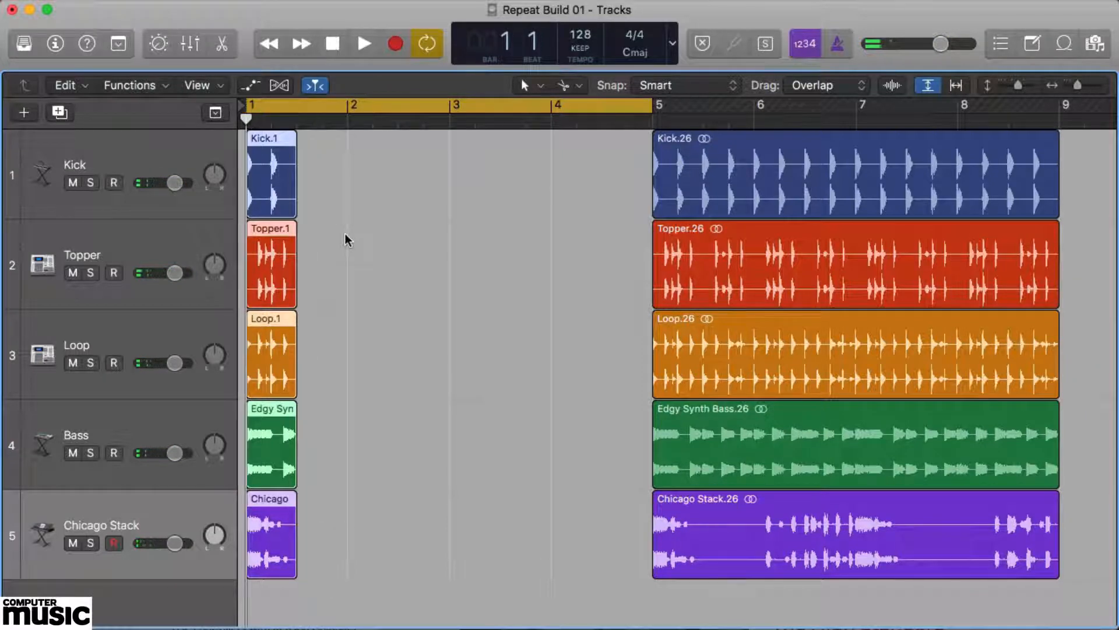
Step: Repeat the two-beat regions on all five tracks four times, up to beat 3 of bar 3, and audition the result
key(super+r)
key(super+r)
key(super+r)
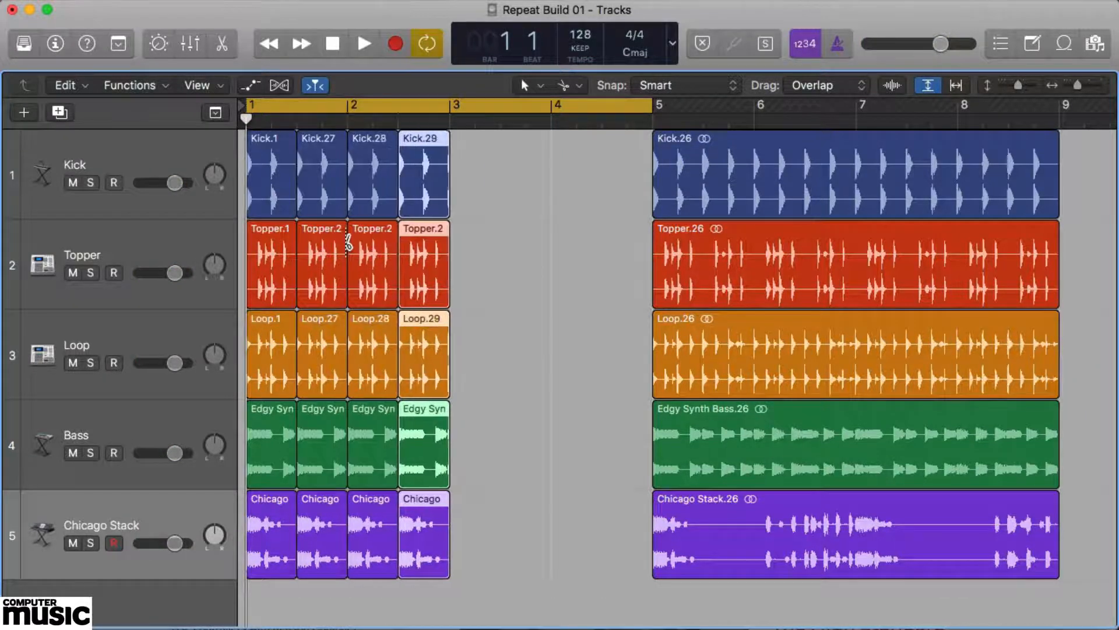
key(super+r)
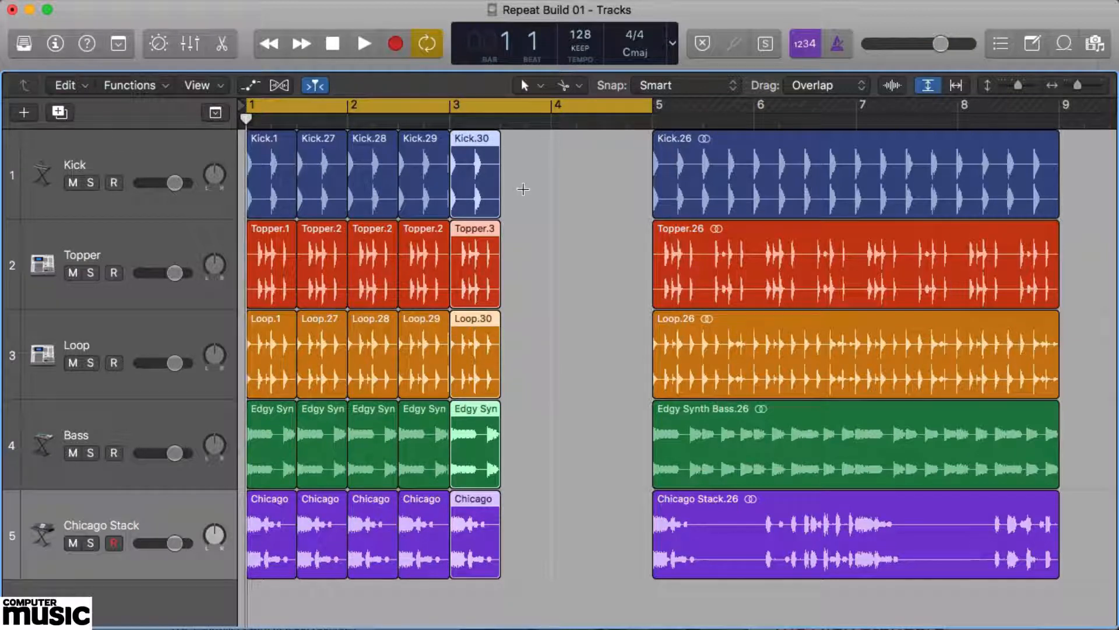
key(space)
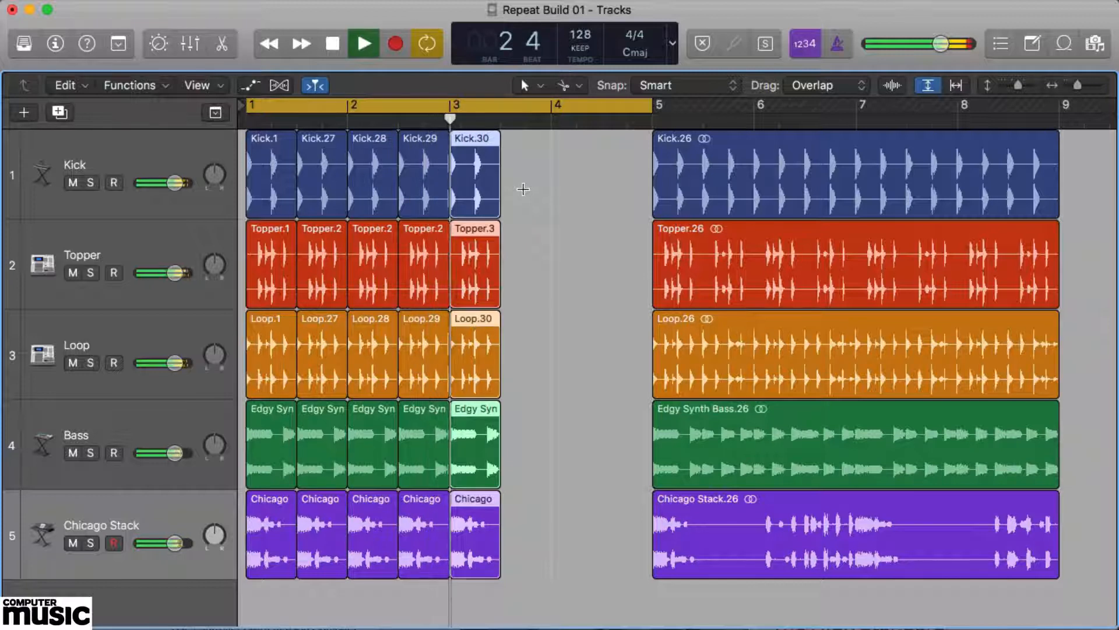
key(space)
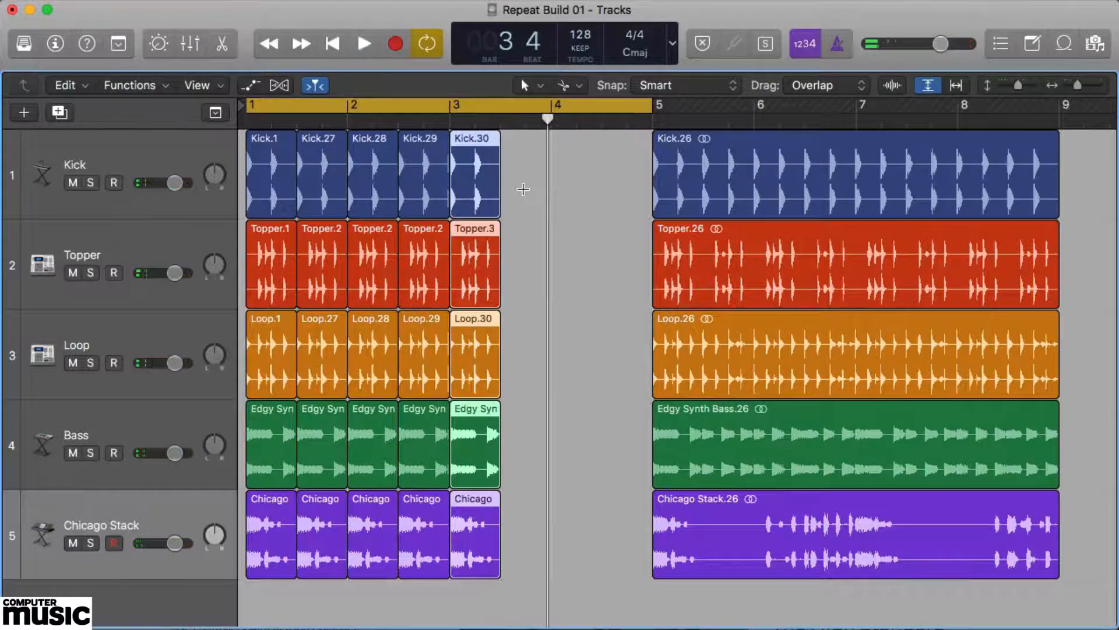
Step: Trim the regions at bar 3 to one beat, repeat them three times to fill the bar, and audition the result
drag(495, 212, 477, 211)
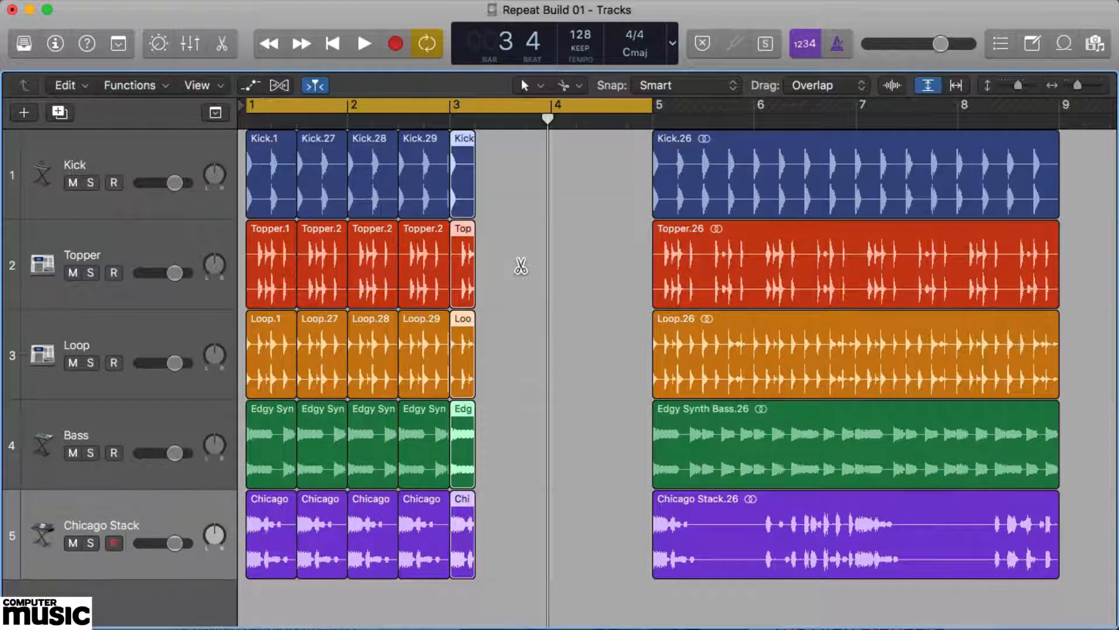
key(super+r)
key(super+r)
key(super+r)
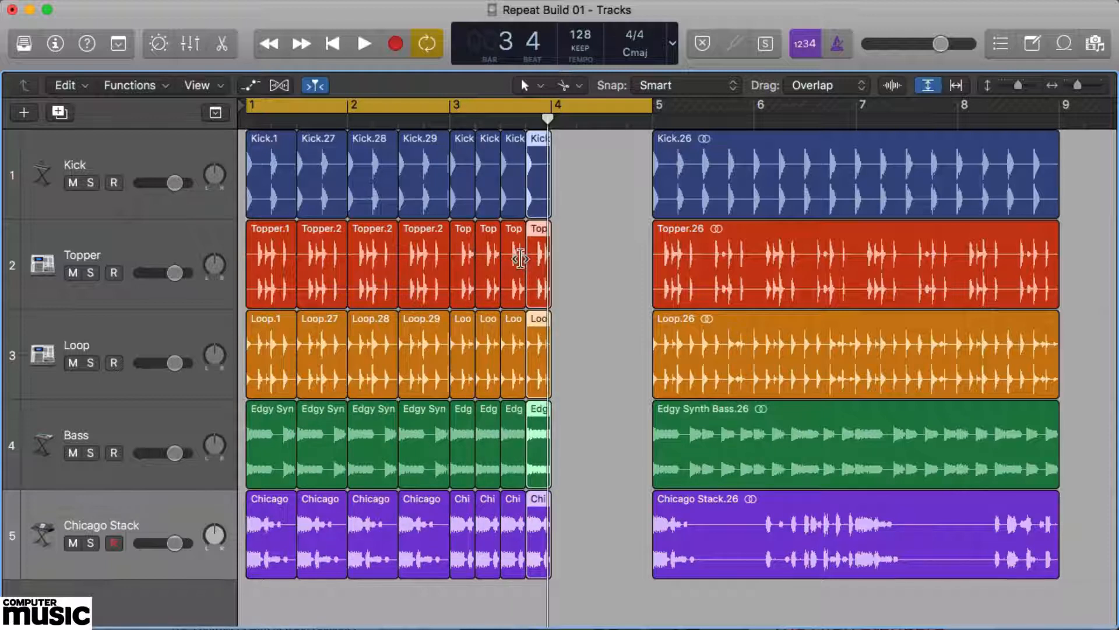
key(space)
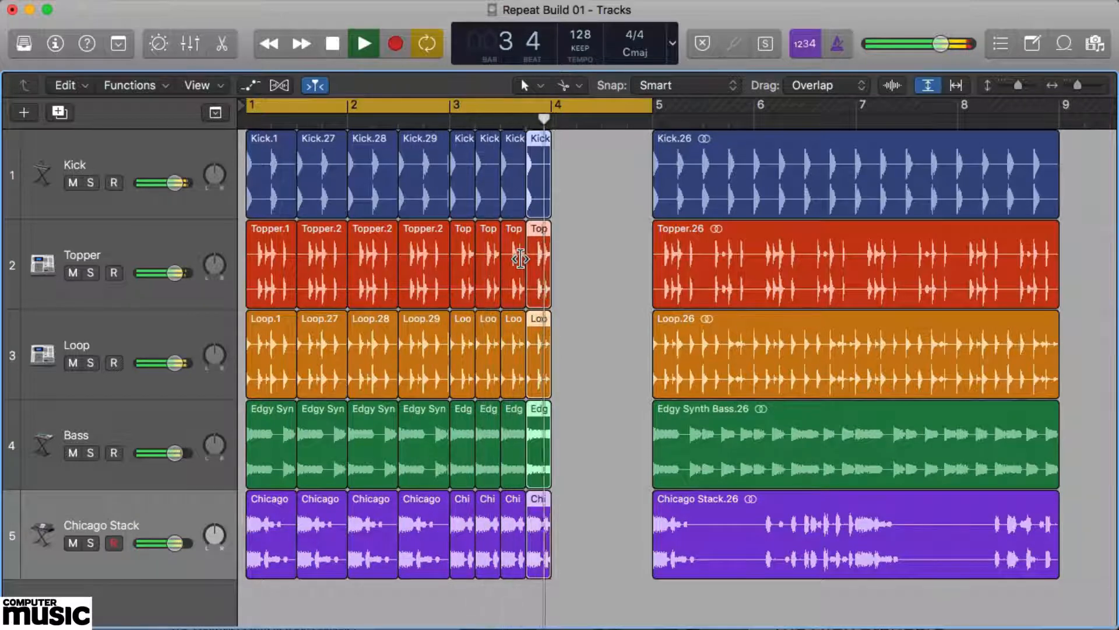
key(space)
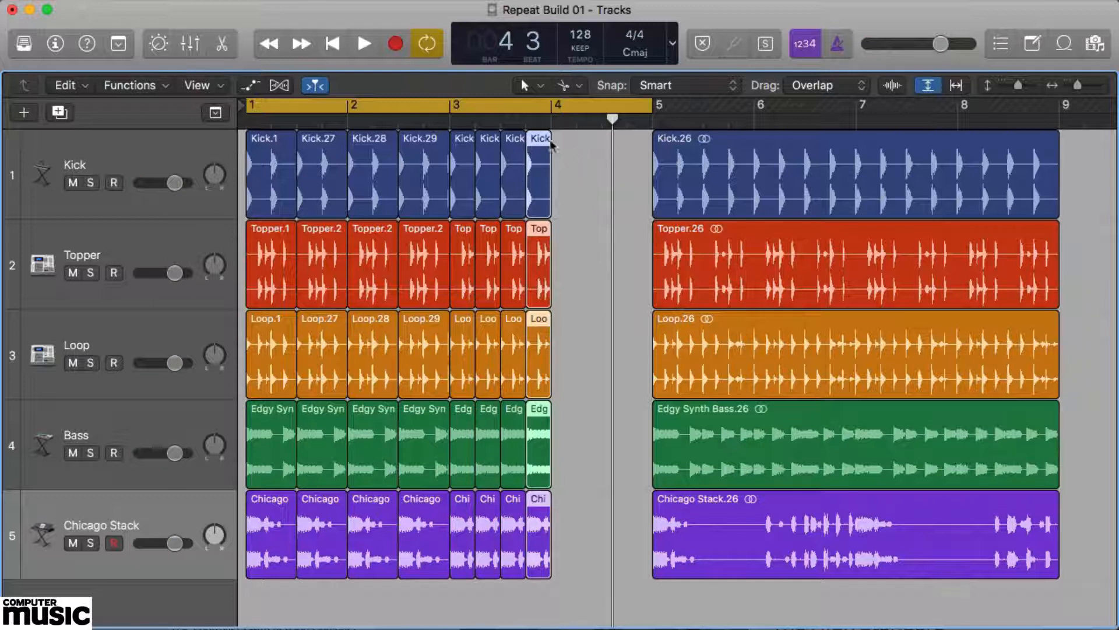
Step: Copy the last one-beat regions to bar 4, trim the copies to half a beat, repeat them three times and audition the build
drag(544, 144, 566, 145)
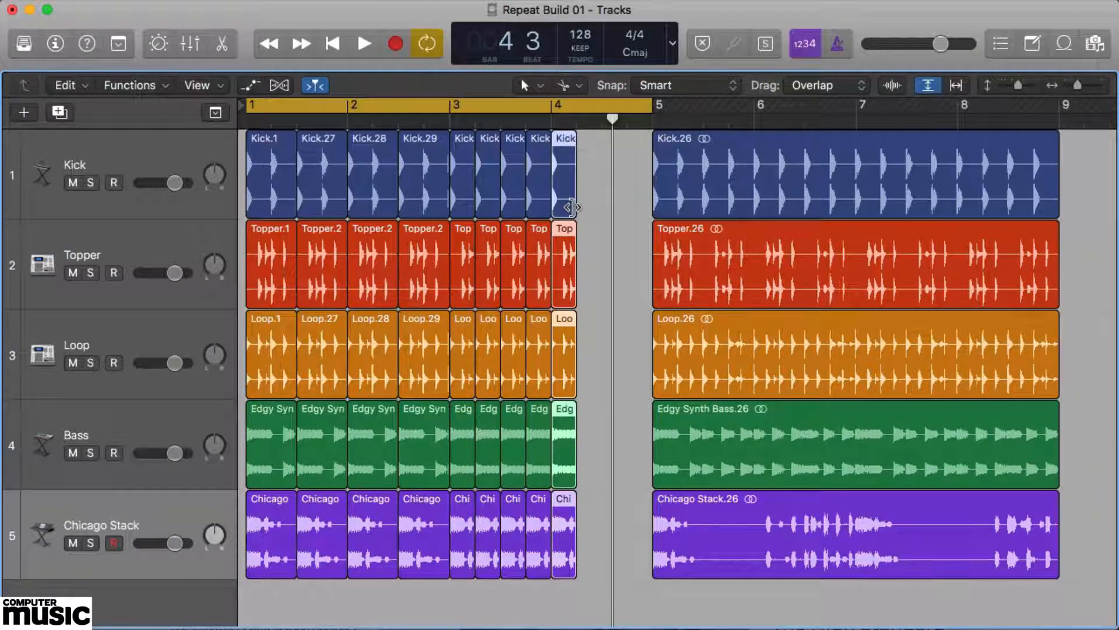
drag(572, 207, 563, 208)
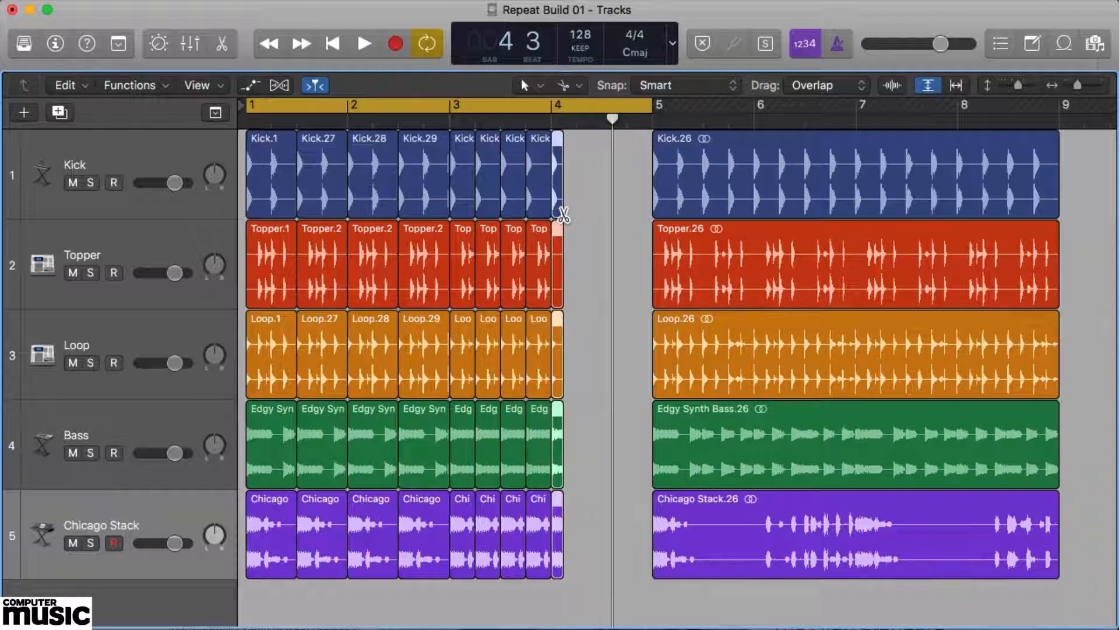
key(super+r)
key(super+r)
key(super+r)
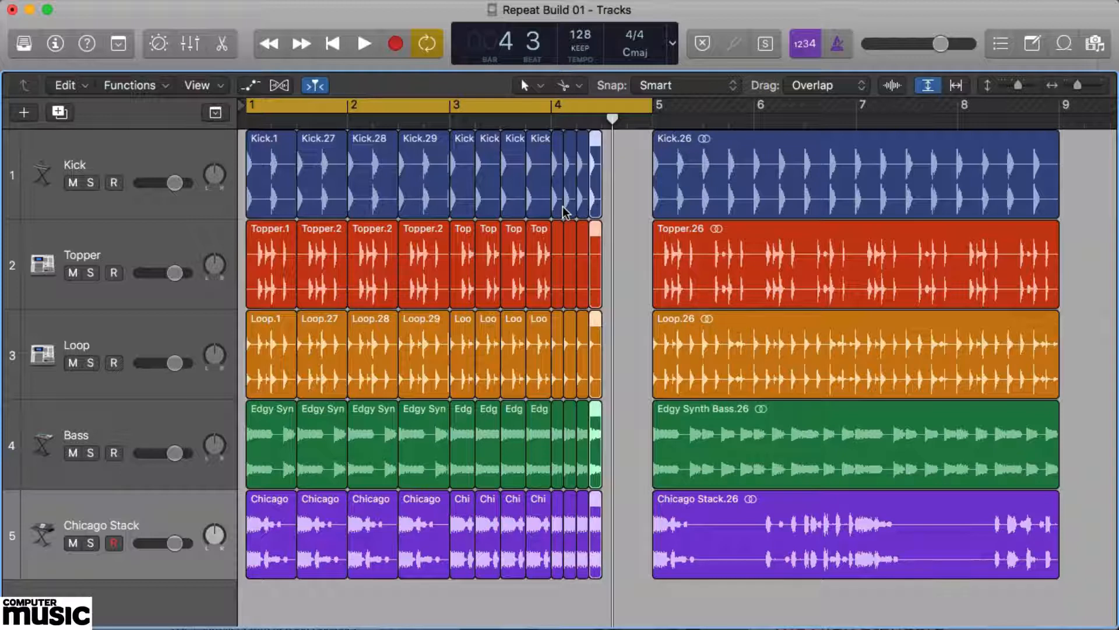
key(space)
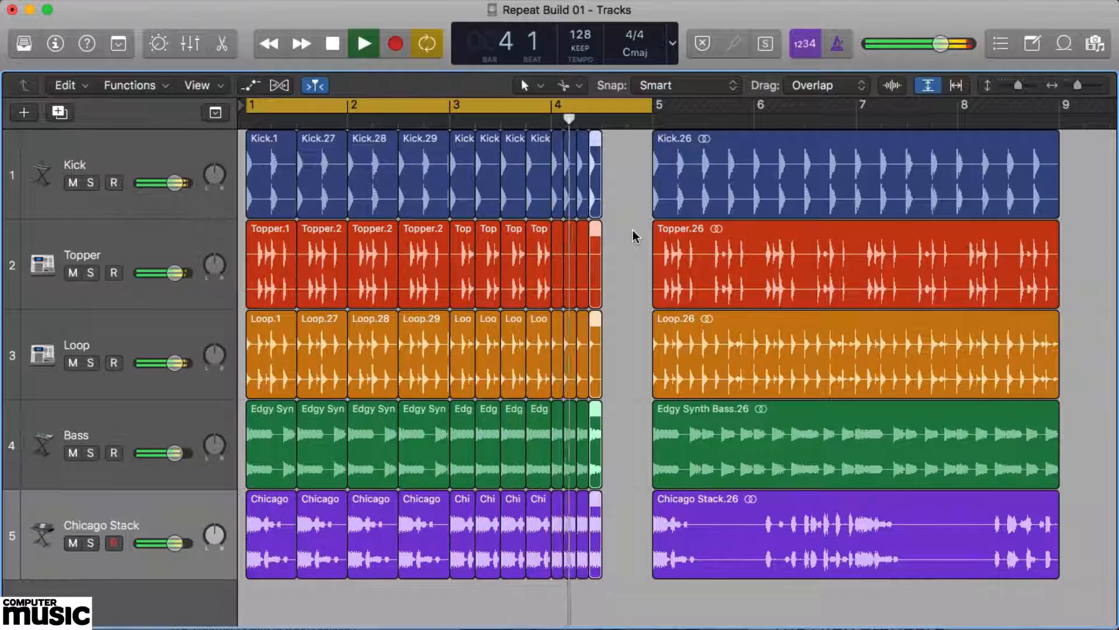
key(space)
Step: Copy the last half-beat regions to beat 3 of bar 4, trim the copies to a quarter beat and repeat them seven times up to bar 5
key(super+Right)
key(super+Right)
key(super+Right)
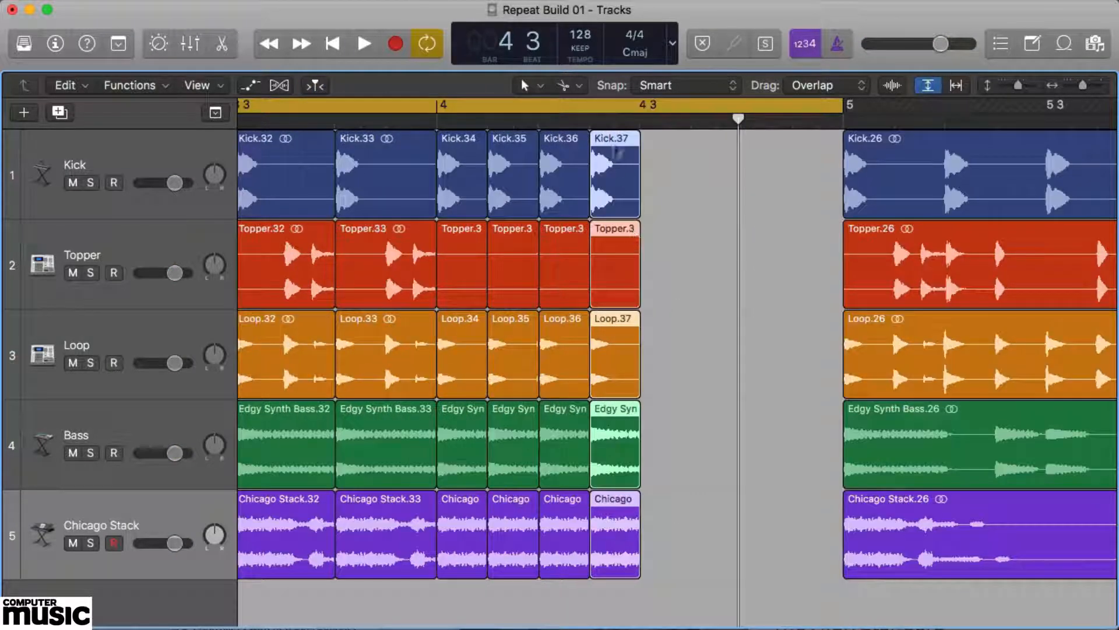
drag(616, 143, 672, 151)
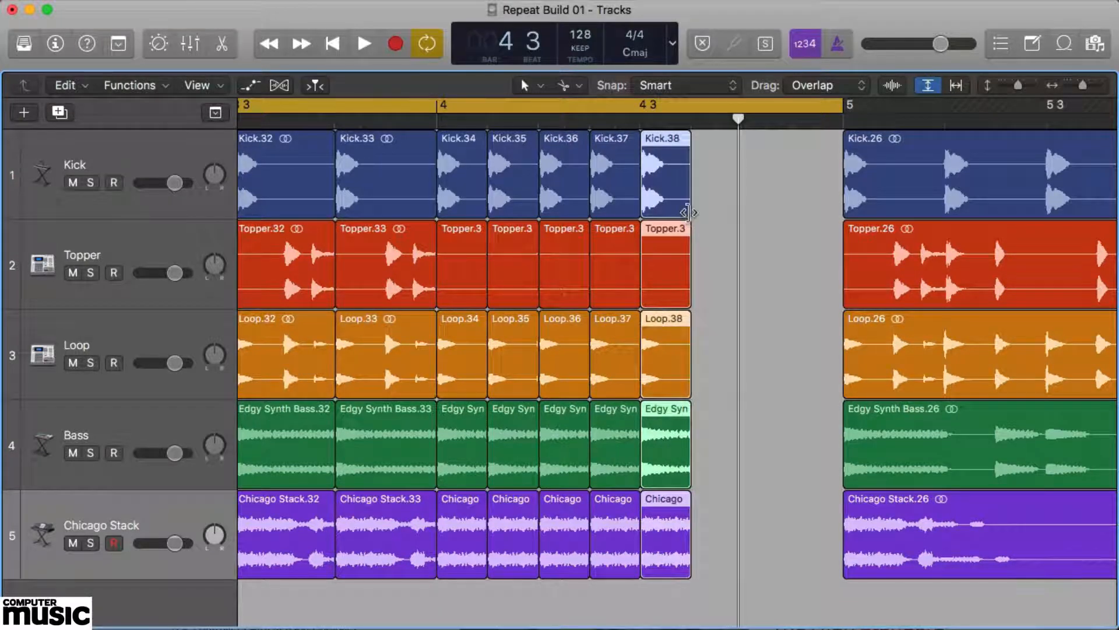
drag(688, 213, 665, 211)
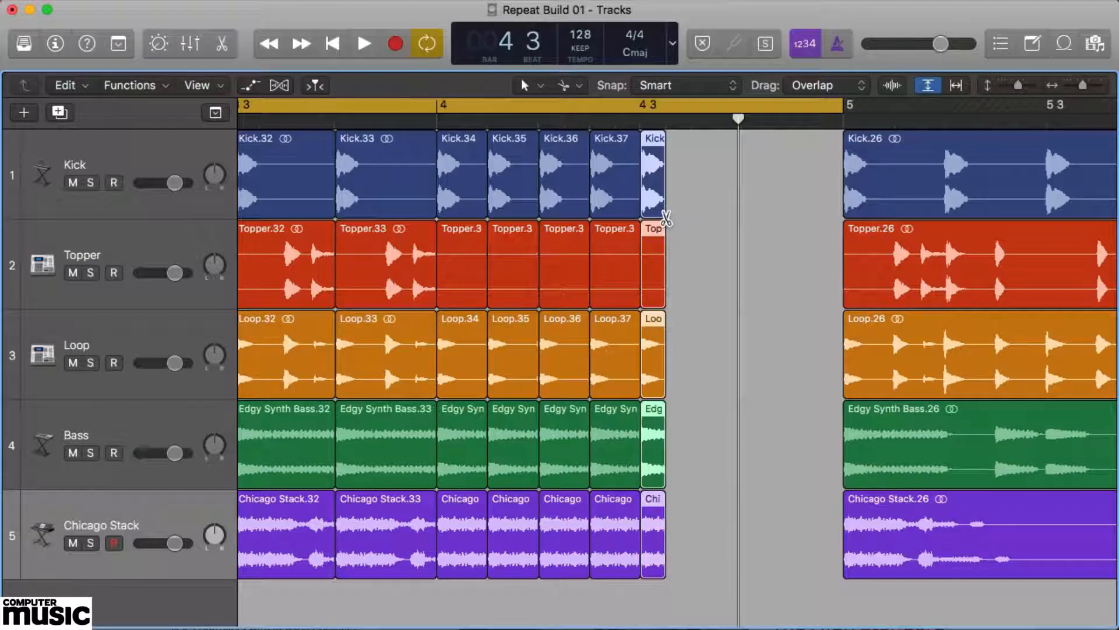
key(super+r)
key(super+r)
key(super+r)
key(super+r)
key(super+r)
key(super+r)
key(super+r)
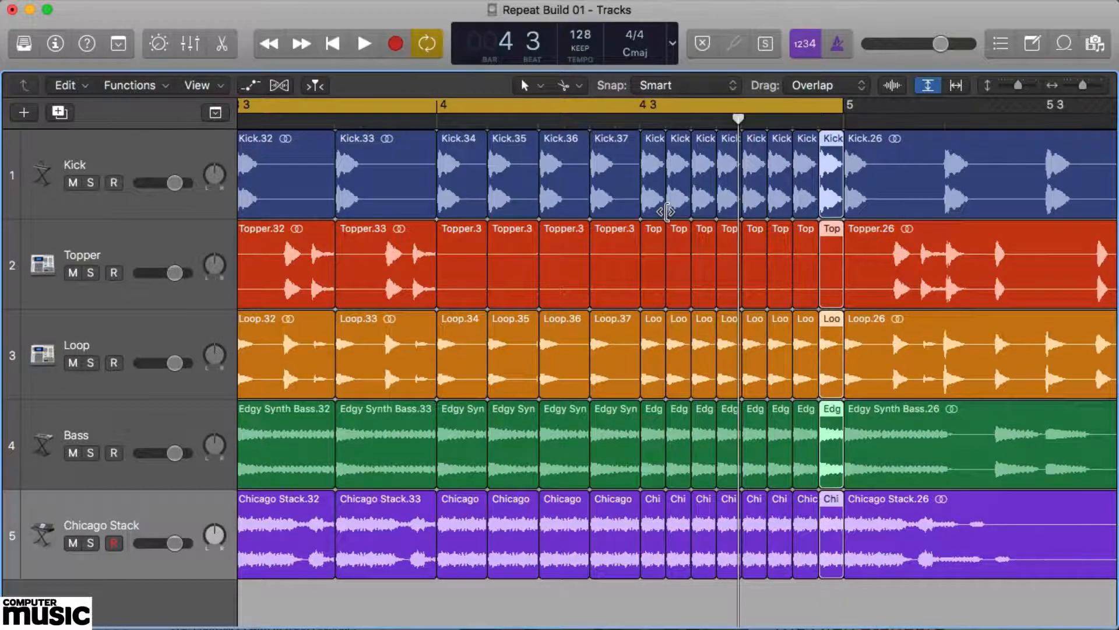
Step: Turn off cycle mode and play the complete repeat build from the start of the project
key(z)
key(c)
key(Return)
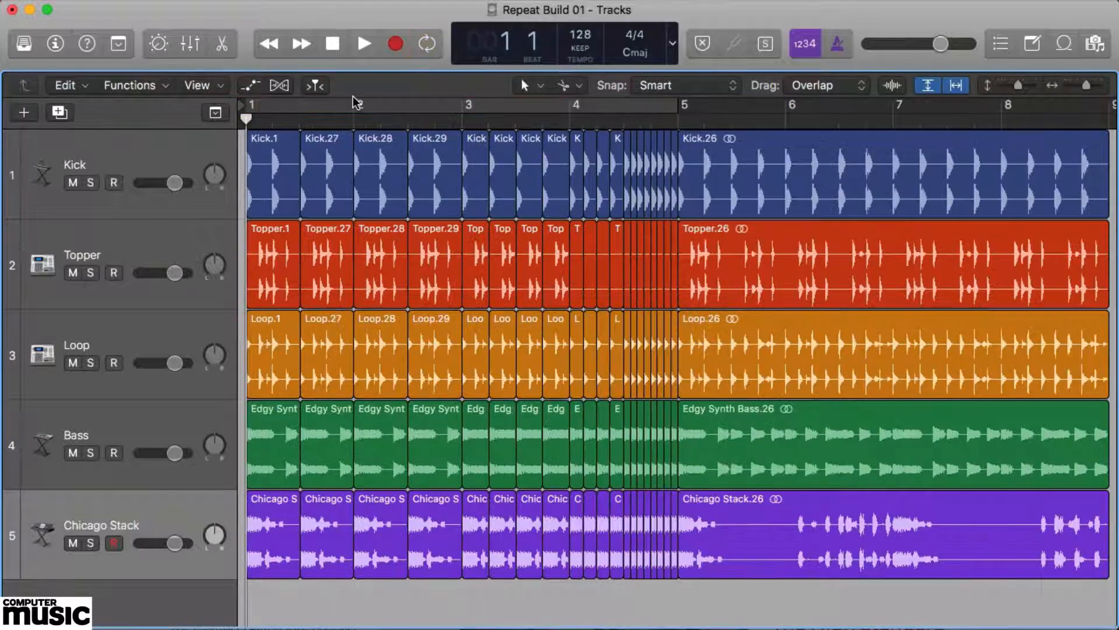
key(space)
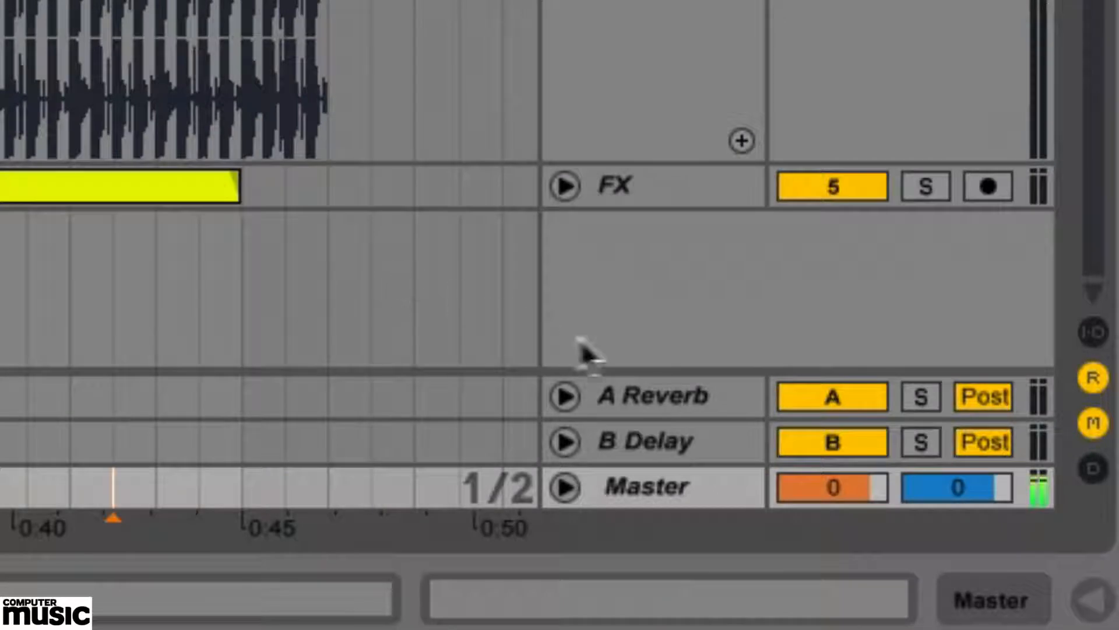
Step: In Ableton Live, show the Master track's mixer Song Tempo automation and set its range to 128–999
click(565, 490)
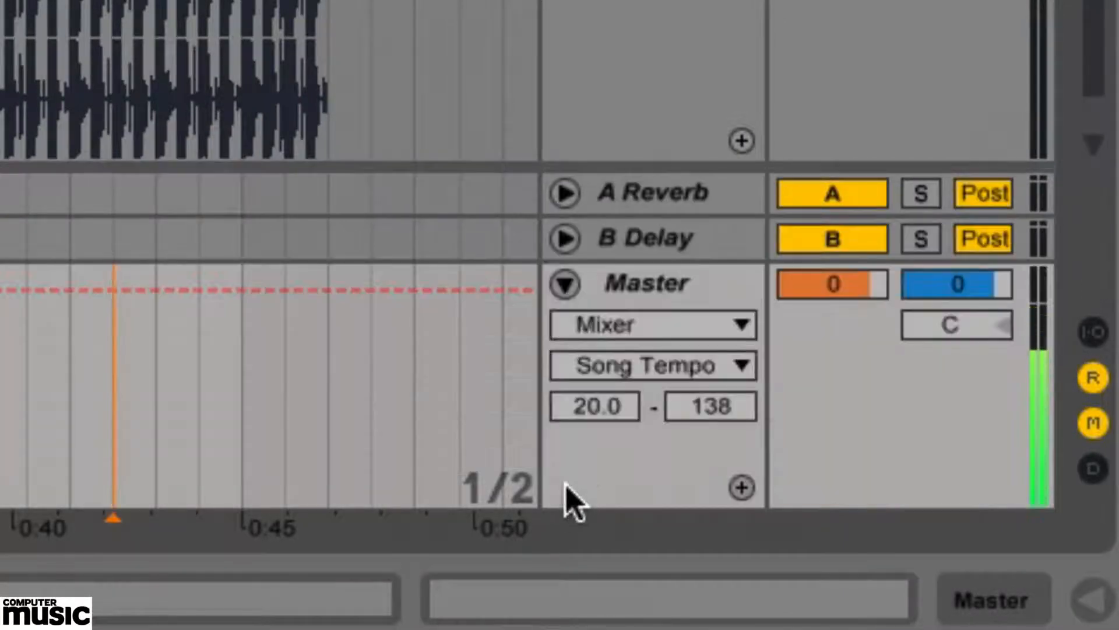
click(676, 333)
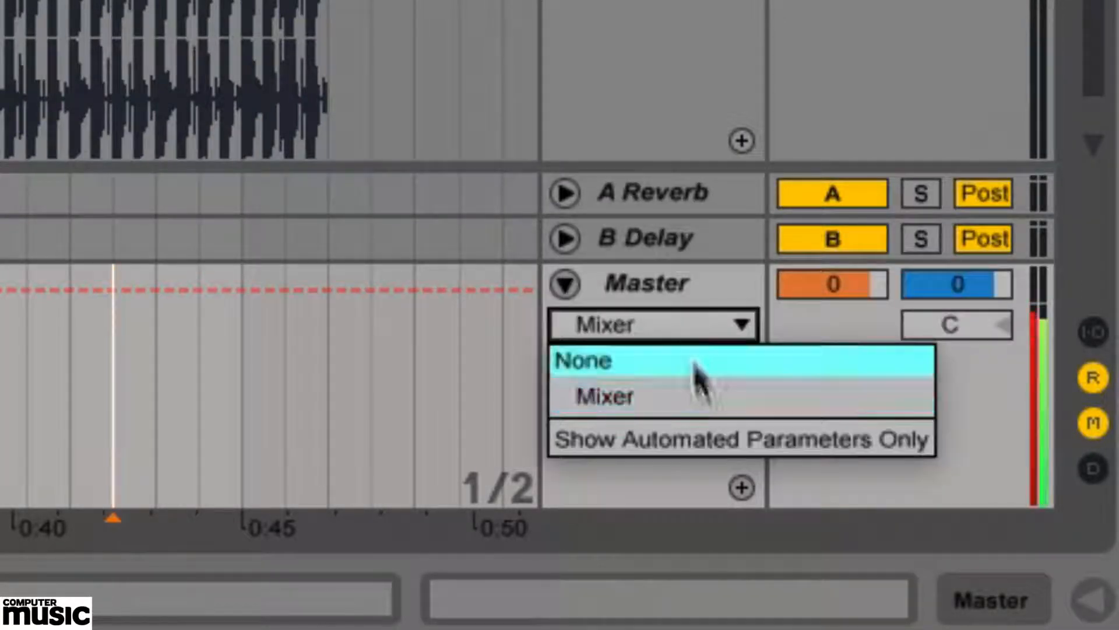
click(707, 402)
click(707, 369)
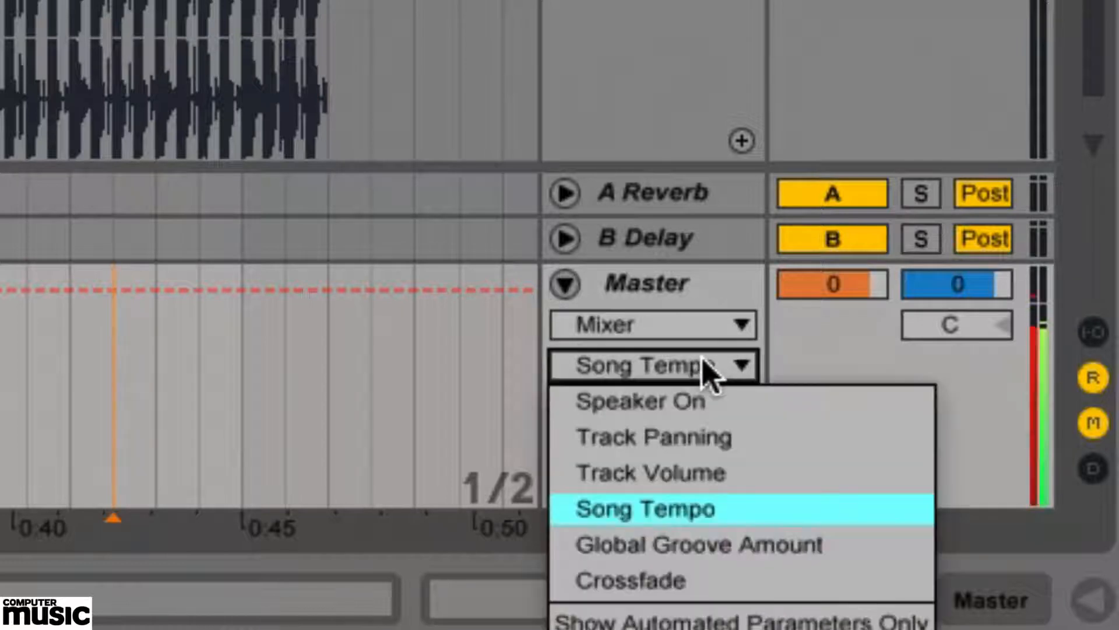
click(740, 519)
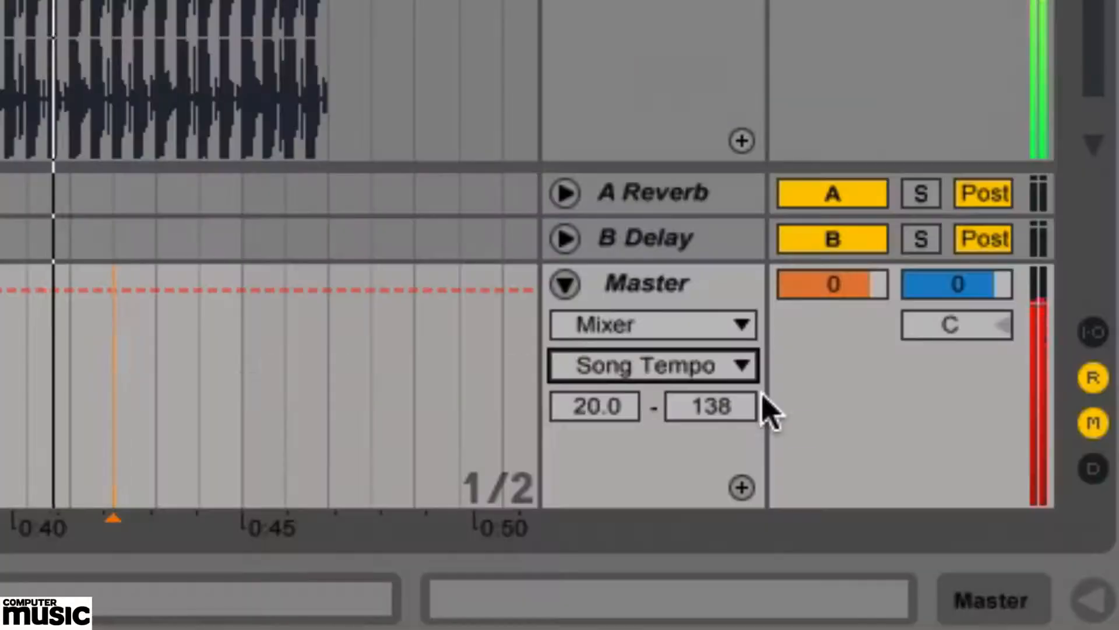
drag(617, 414, 616, 351)
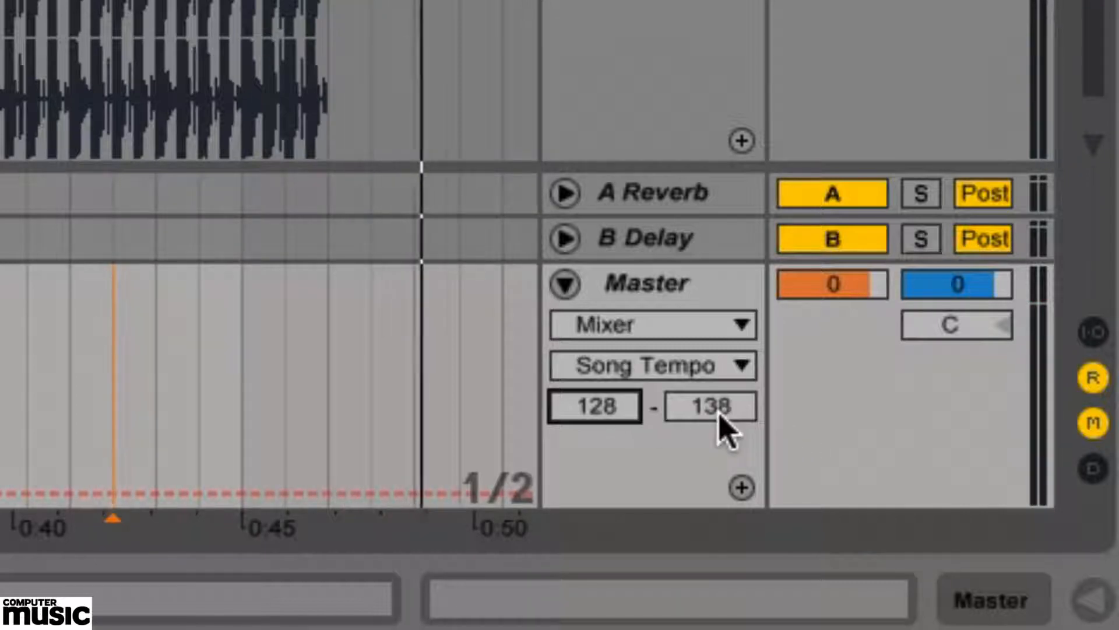
drag(723, 429, 723, 385)
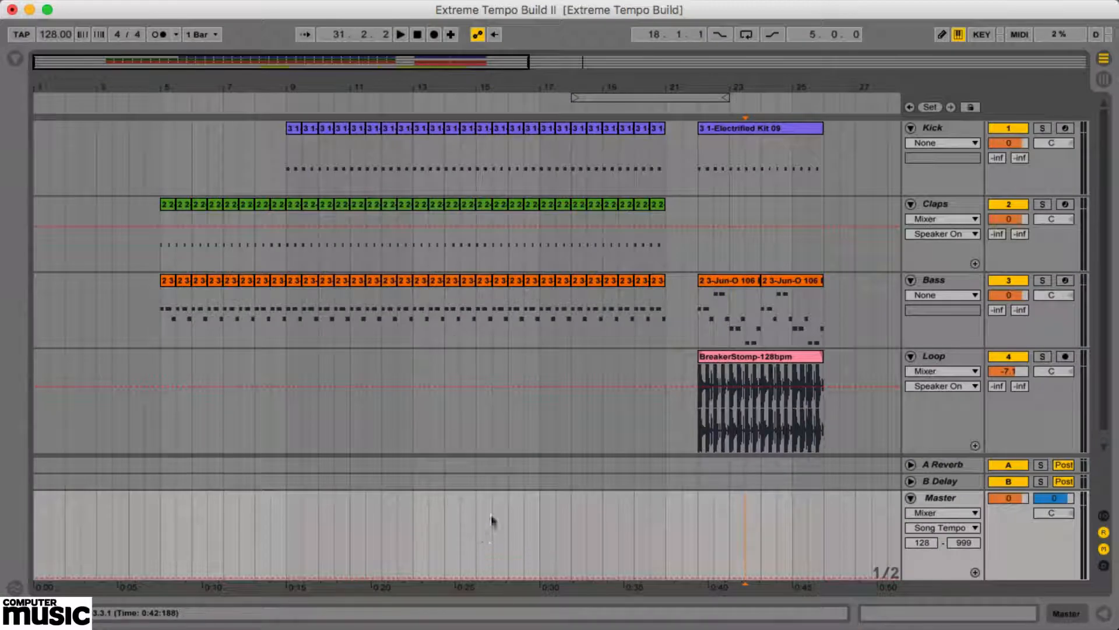
Step: Add Song Tempo breakpoints at bars 7, 21 and 22, and raise the bar 21 point close to the maximum with a curved rise
click(491, 548)
click(224, 576)
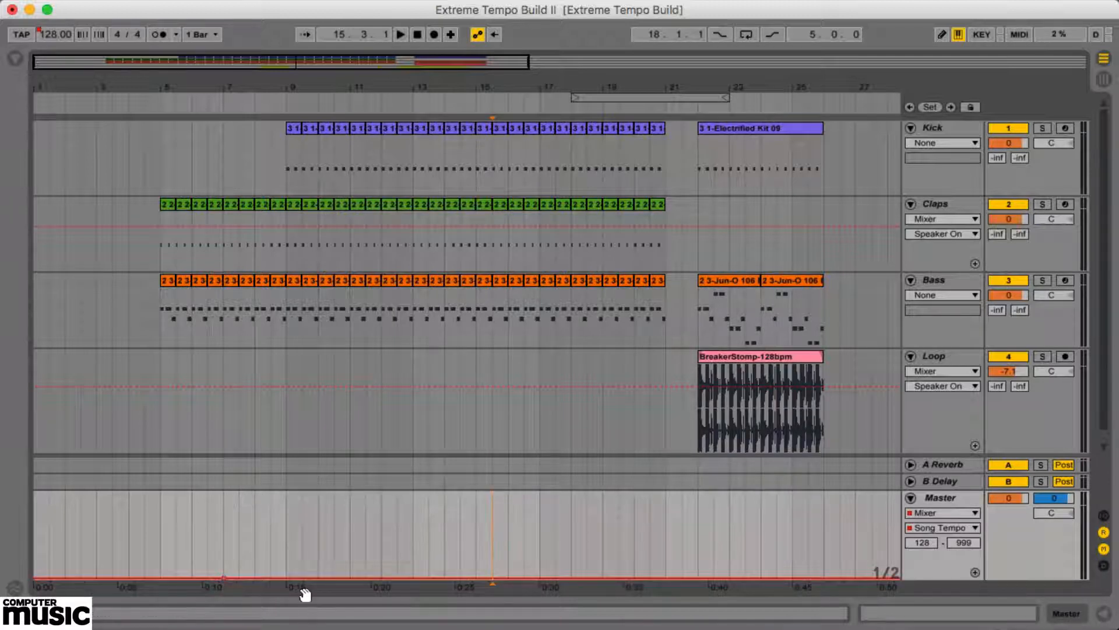
click(698, 576)
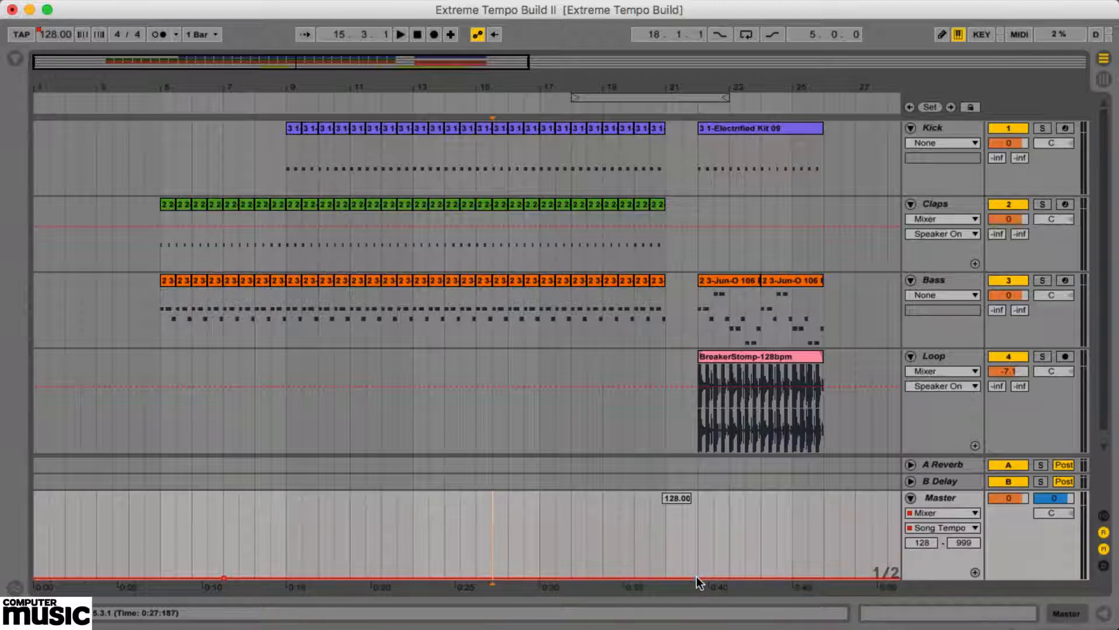
click(665, 577)
drag(666, 578, 665, 497)
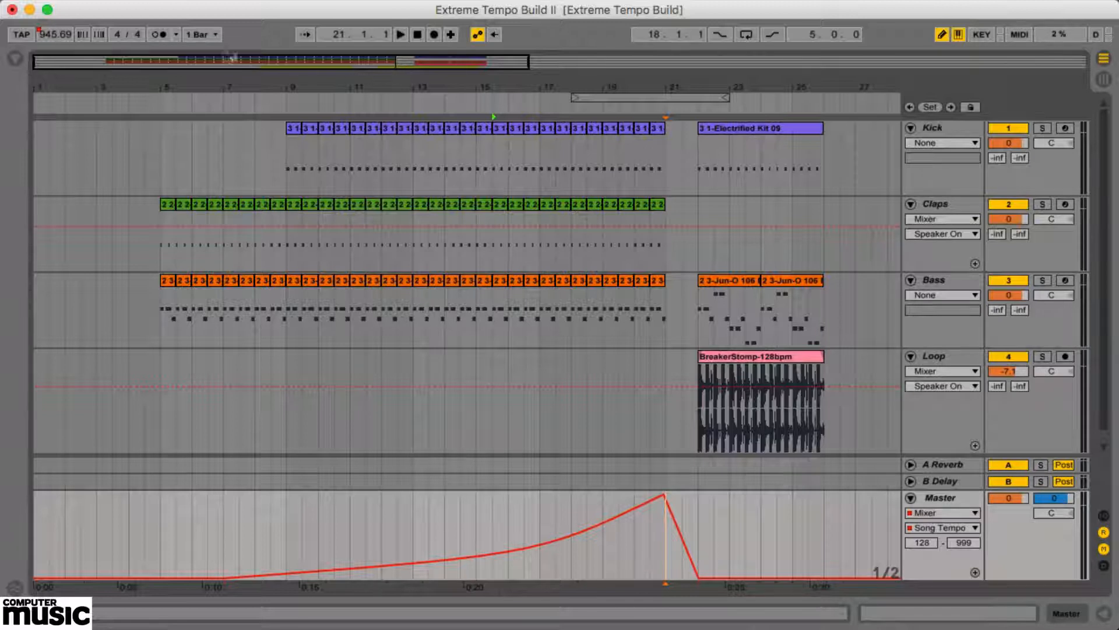
Step: Draw the Master Song Tempo straight down to its minimum from bar 21 onwards at 1 Bar resolution, and play the build from just before bar 5
click(211, 38)
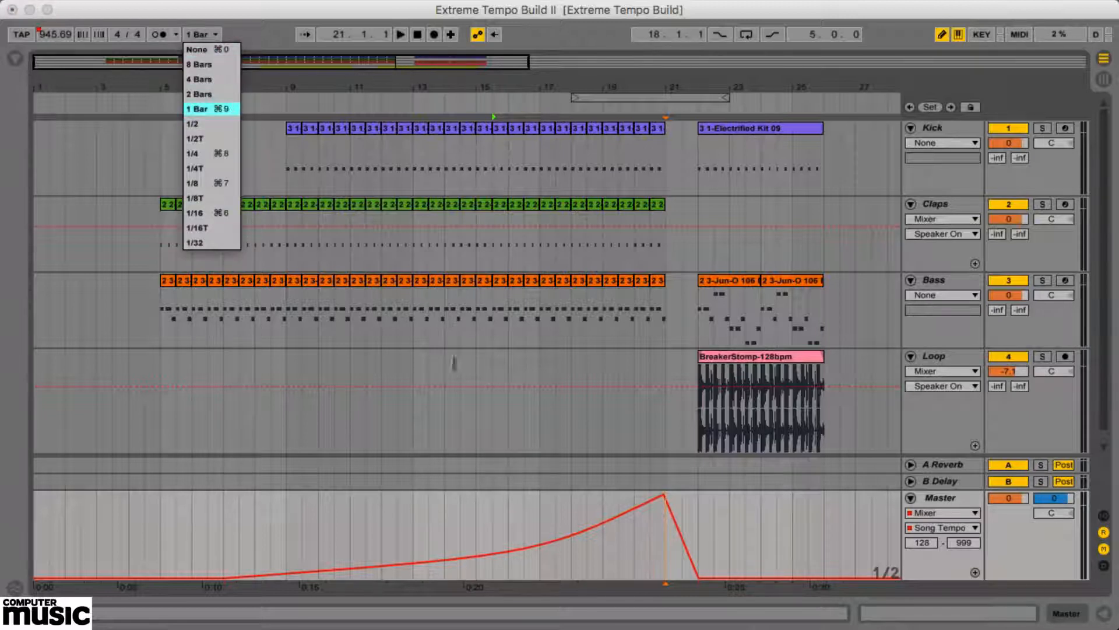
click(734, 577)
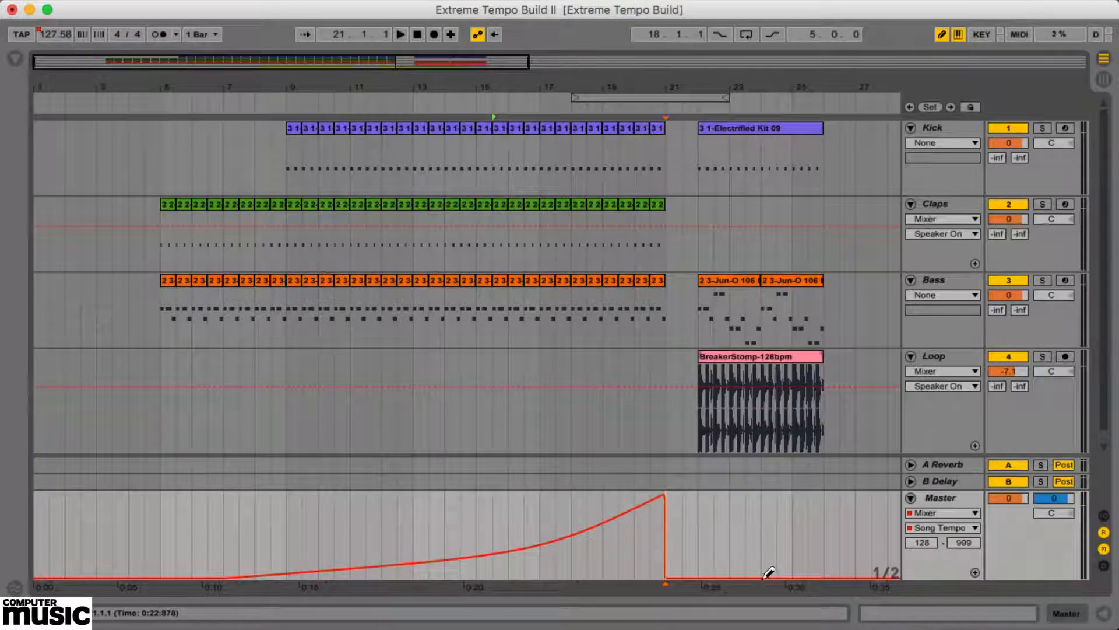
click(150, 101)
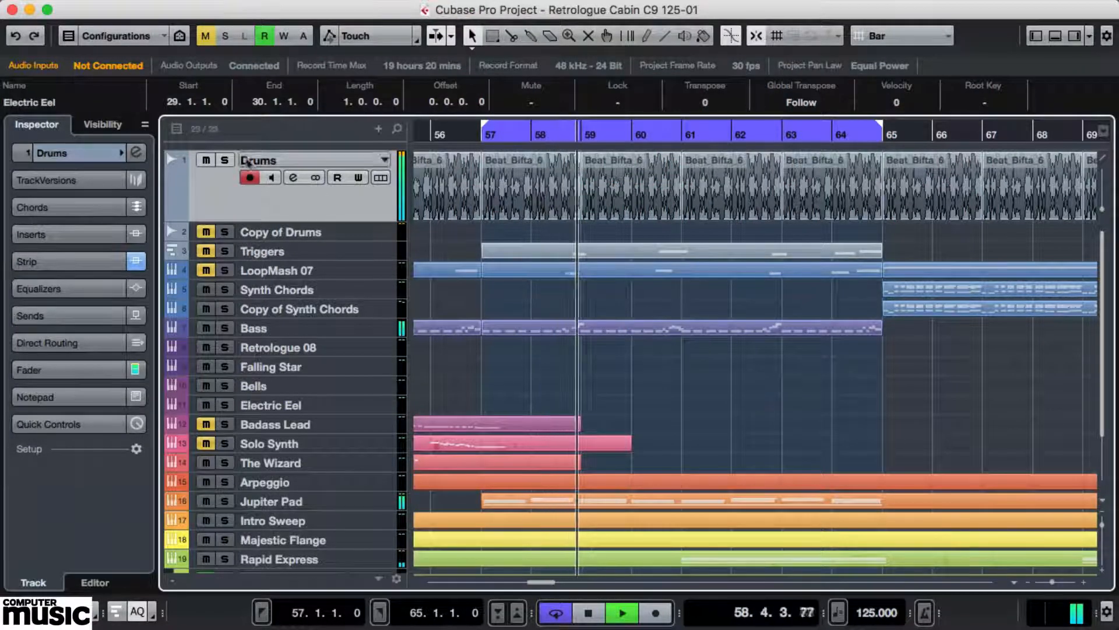
Step: In Cubase, audition the Drums track soloed and insert LoopMash FX from the Other category in its first insert slot
click(225, 160)
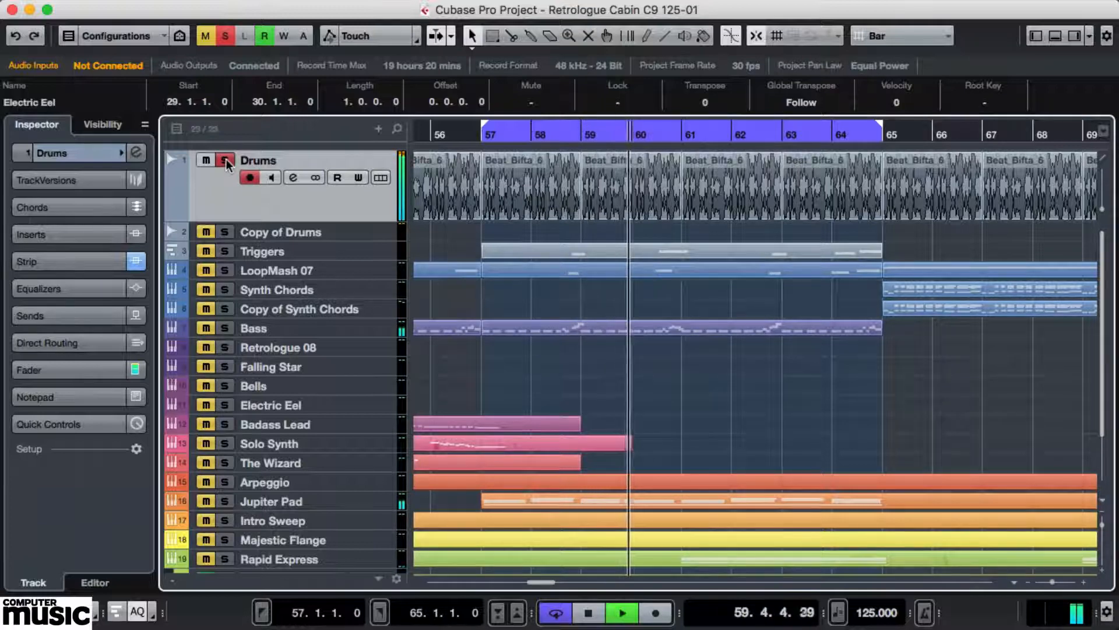
click(226, 159)
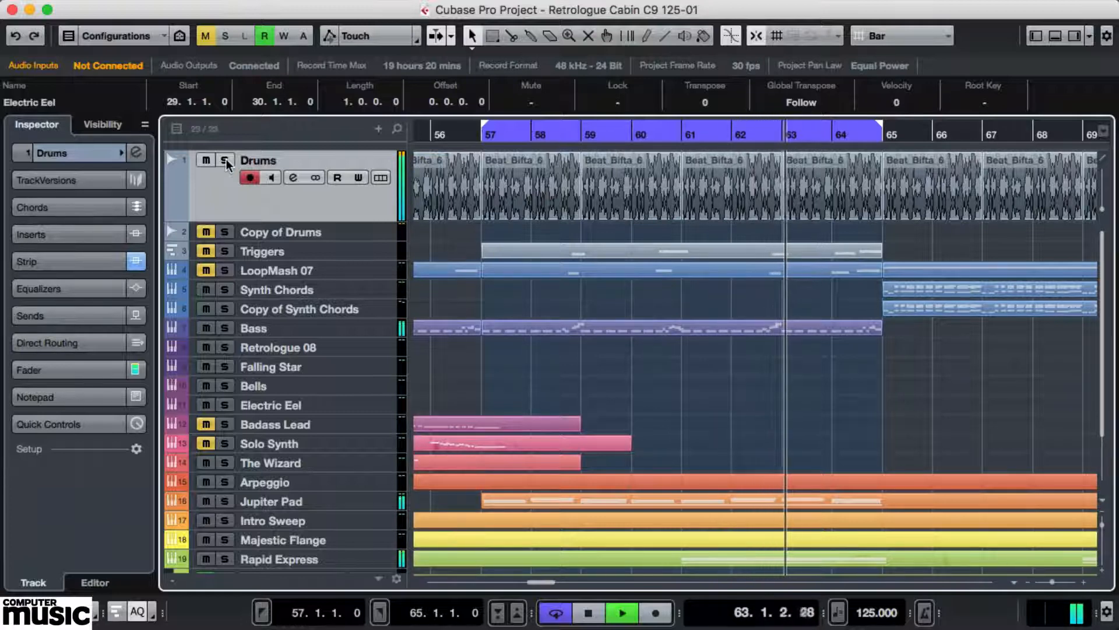
click(91, 233)
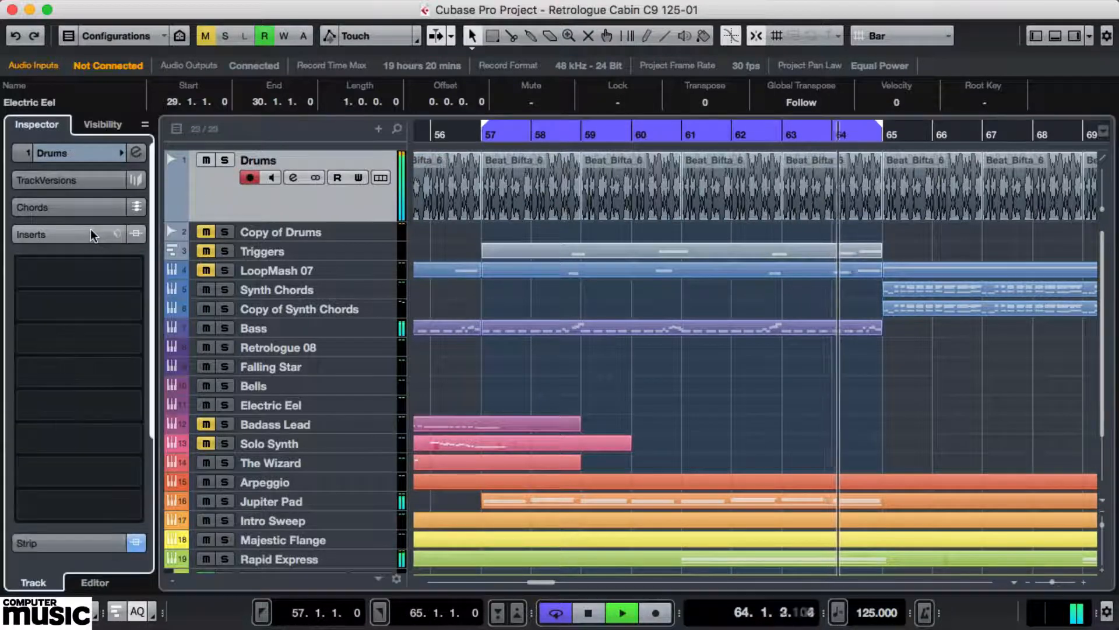
click(133, 270)
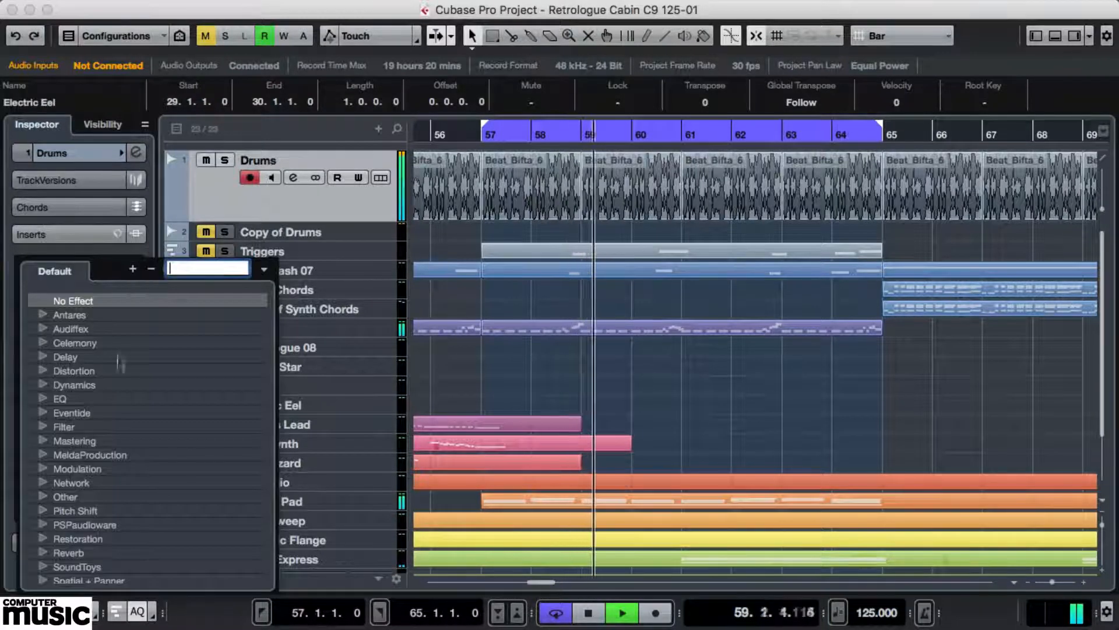
click(43, 497)
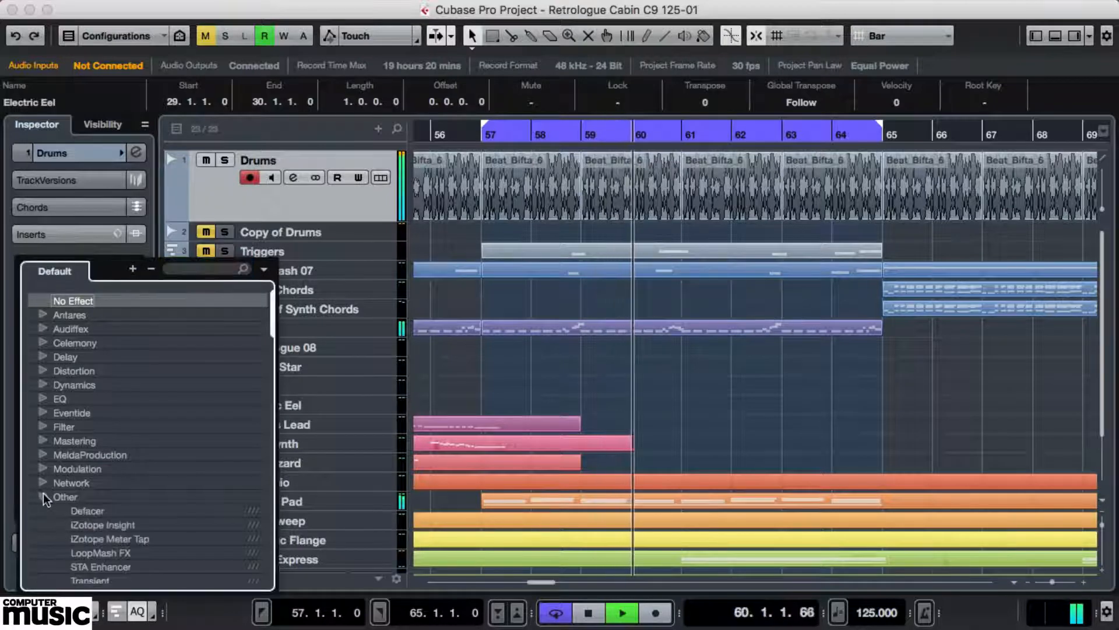
click(110, 552)
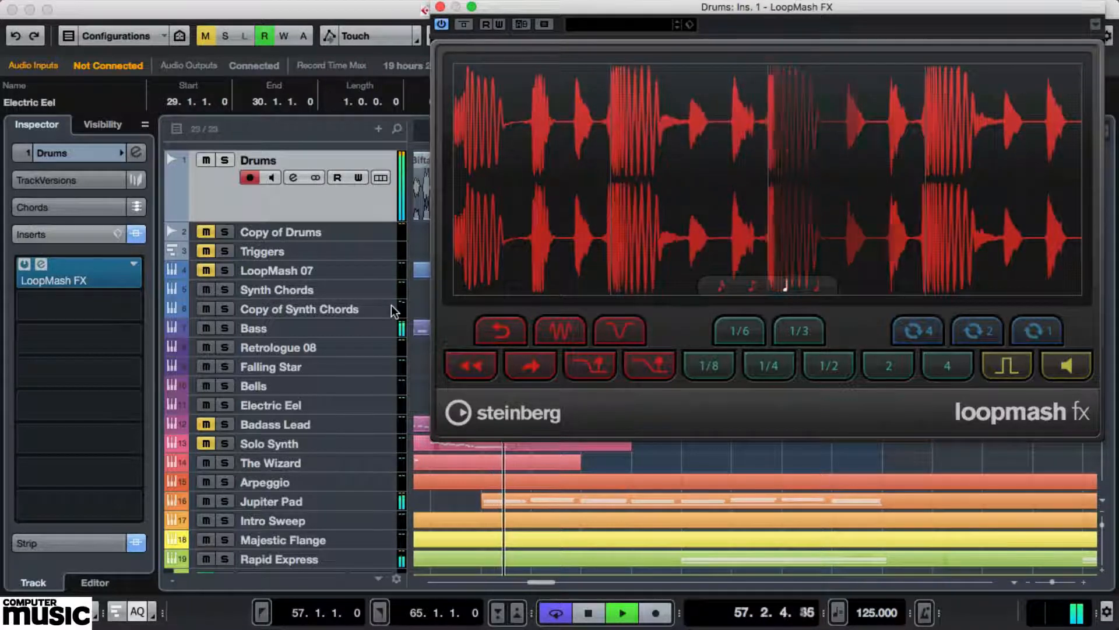
key(space)
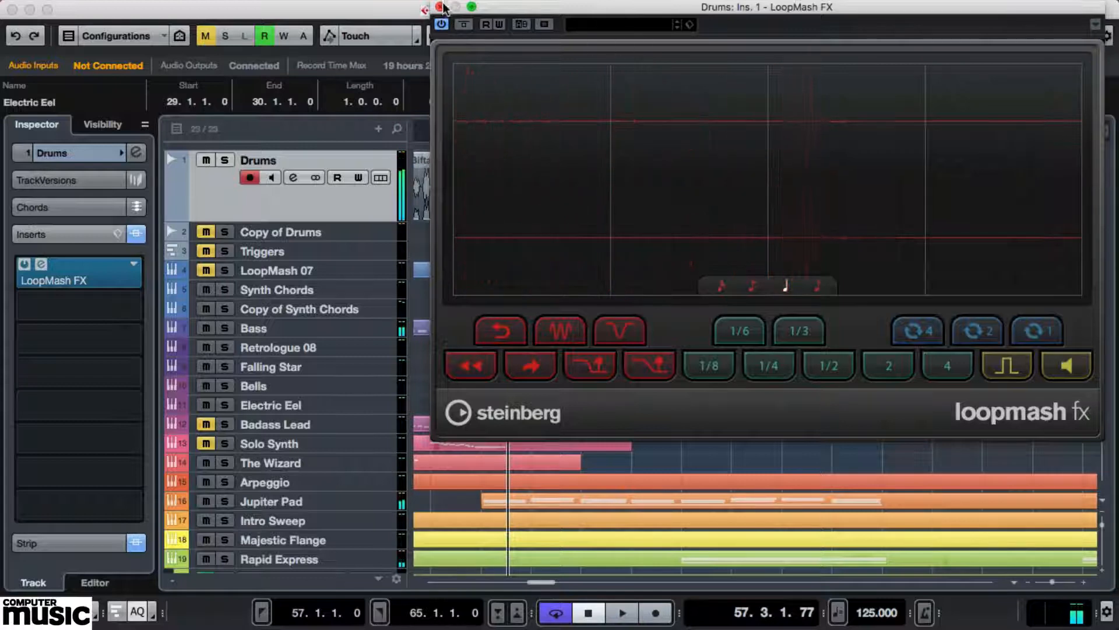
click(440, 7)
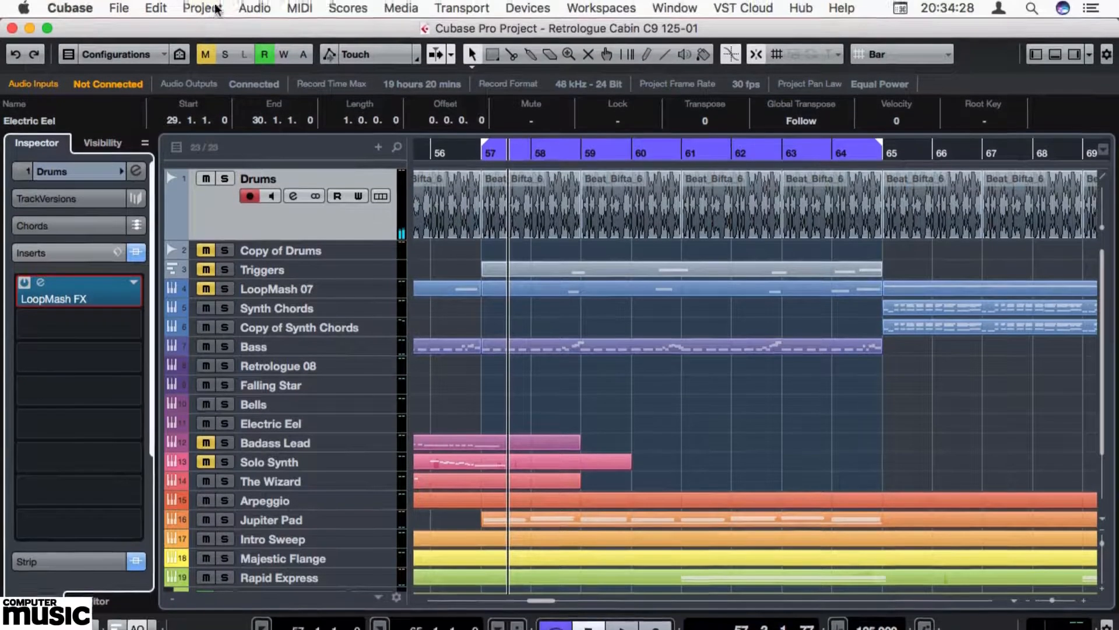
Step: Add one MIDI track named LoopMash Triggers below the Drums track
click(215, 9)
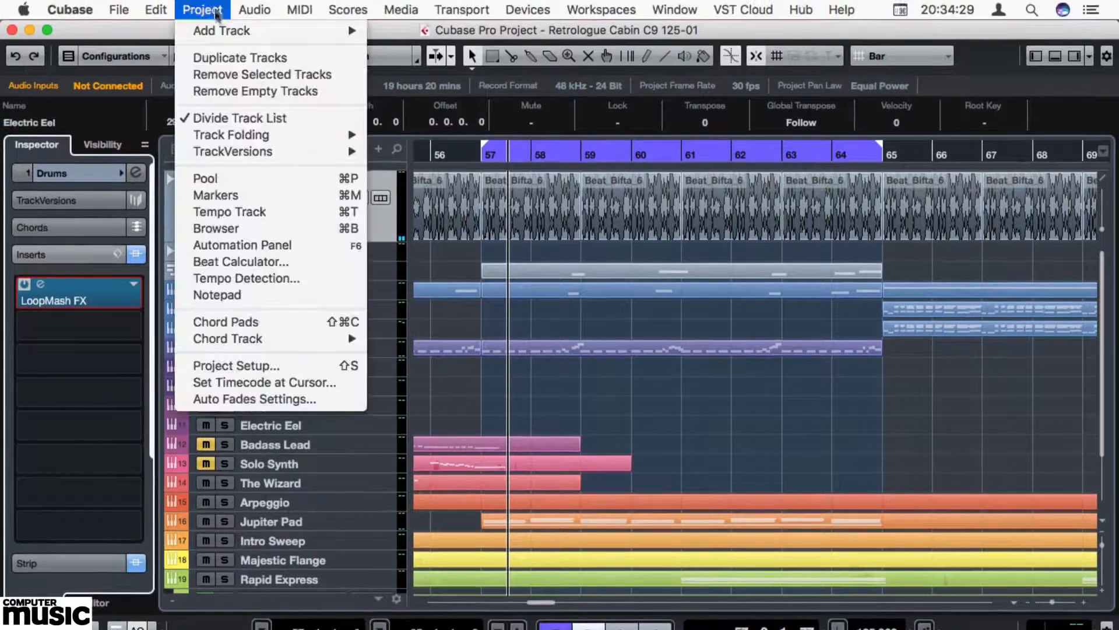
mouse_move(350, 30)
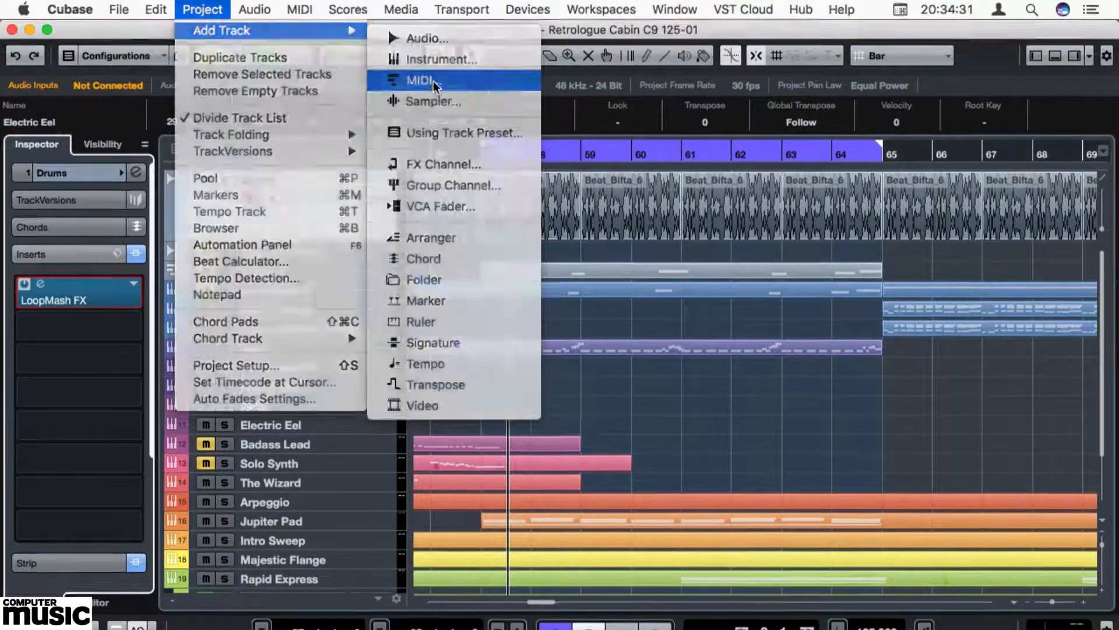
click(433, 82)
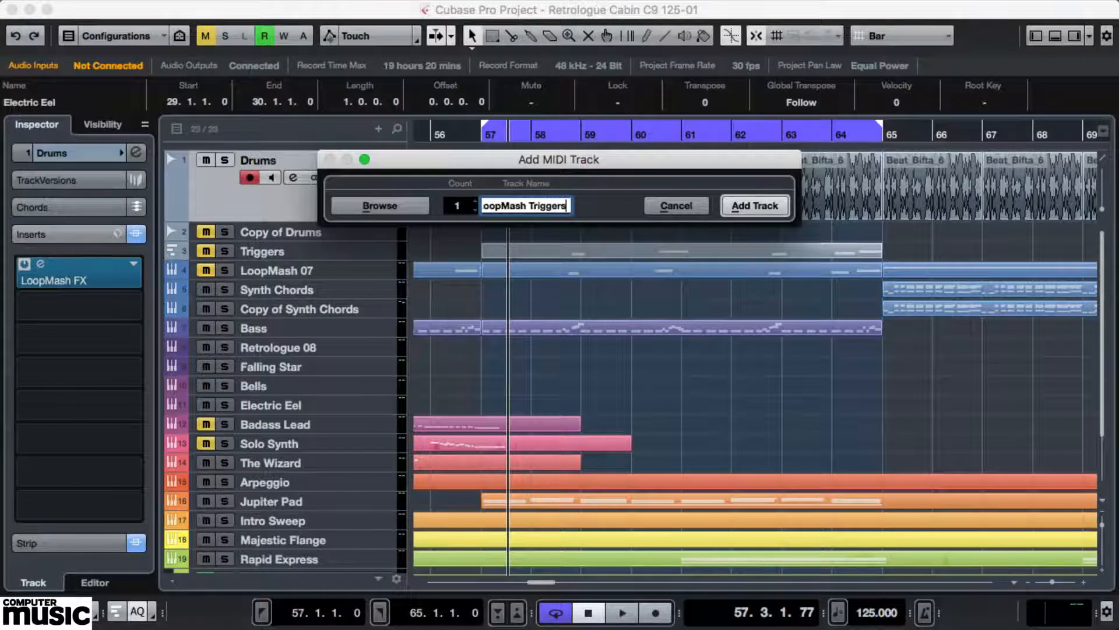
key(Return)
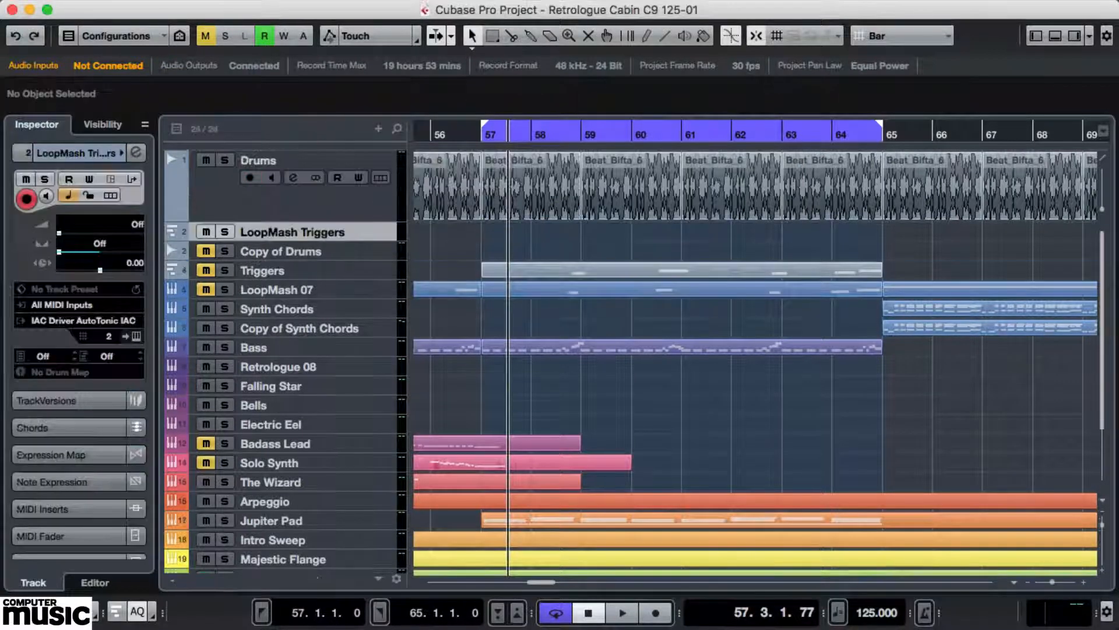
Step: Route the LoopMash Triggers track's MIDI output to Drums: Ins. 1. LoopMash FX - Midi In
click(105, 321)
scroll(232, 471, down, 8)
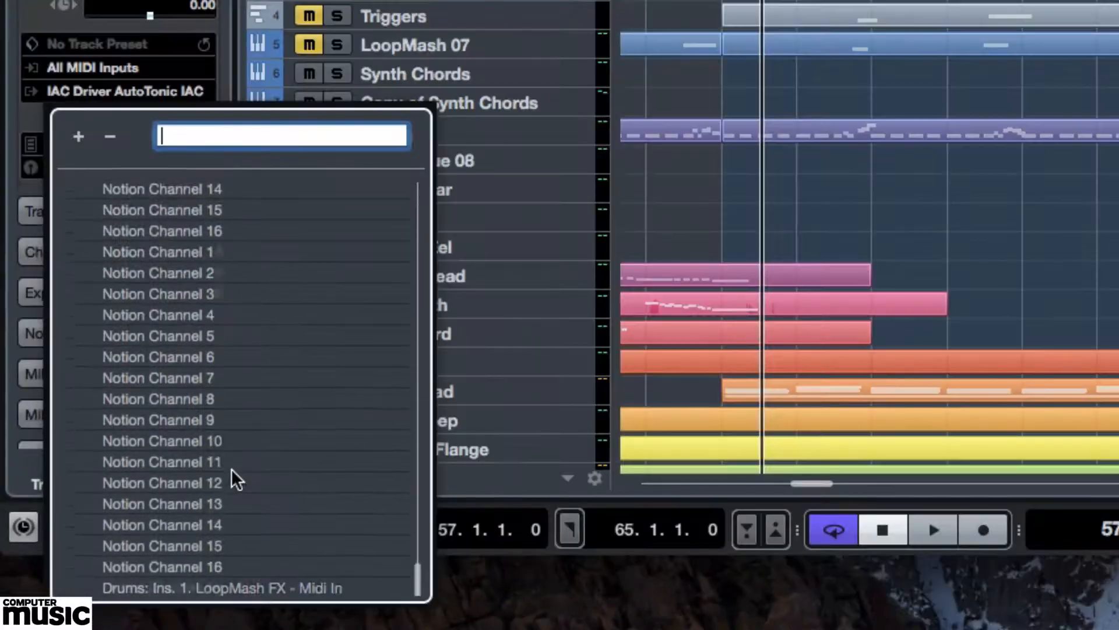
click(247, 589)
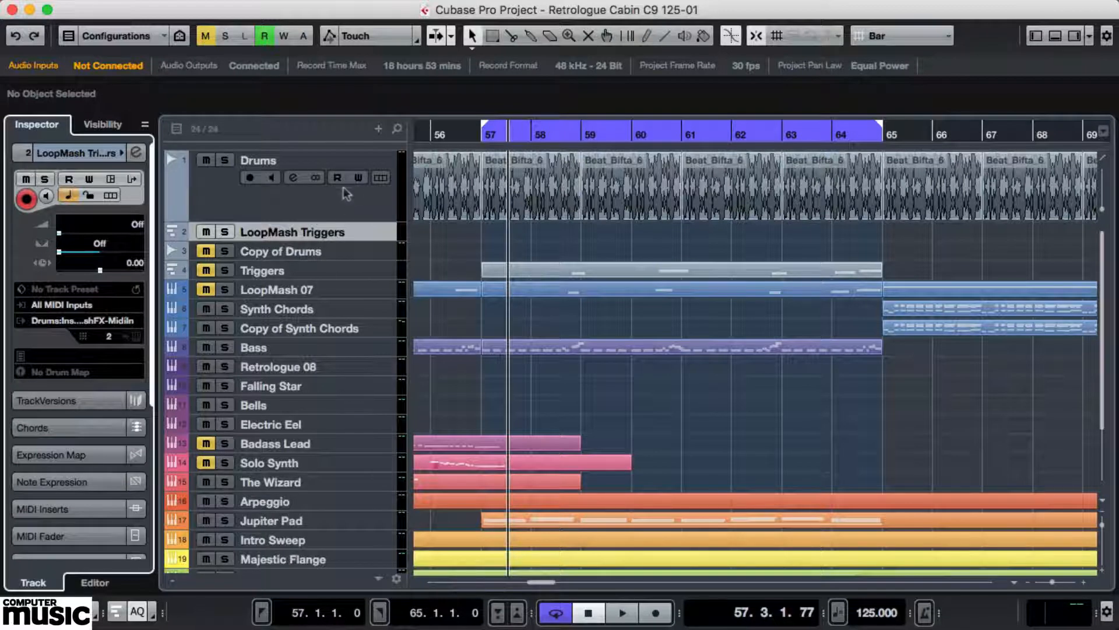
Step: Reopen LoopMash FX on the Drums track and audition its 1/8, 1/6, 1/4, 1/3, 1/2, 2 and 4 effects during playback
click(319, 197)
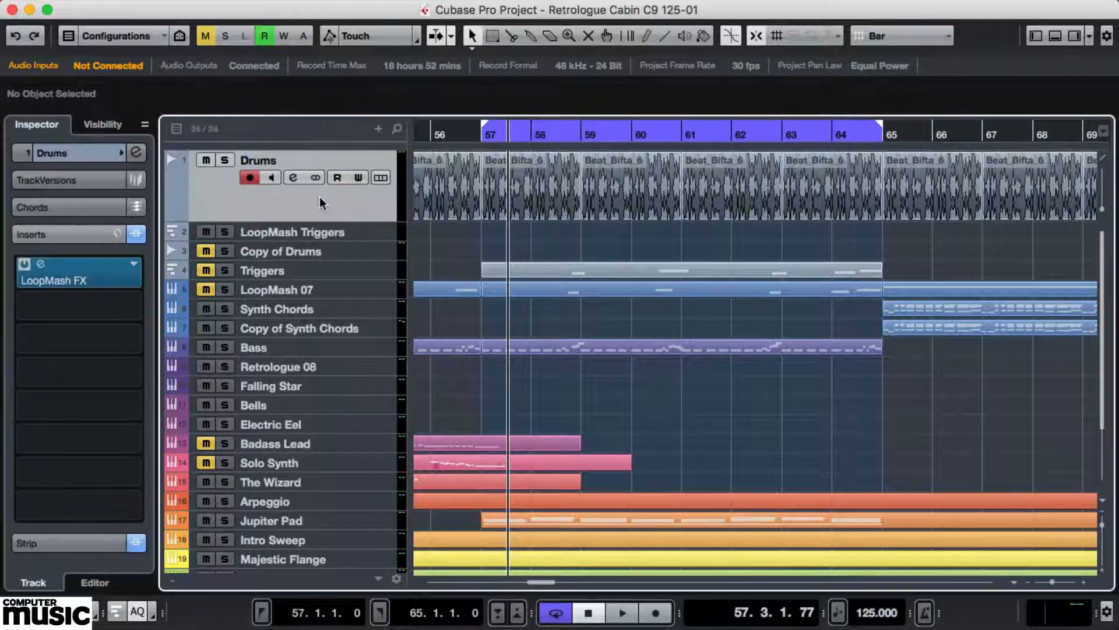
double_click(44, 265)
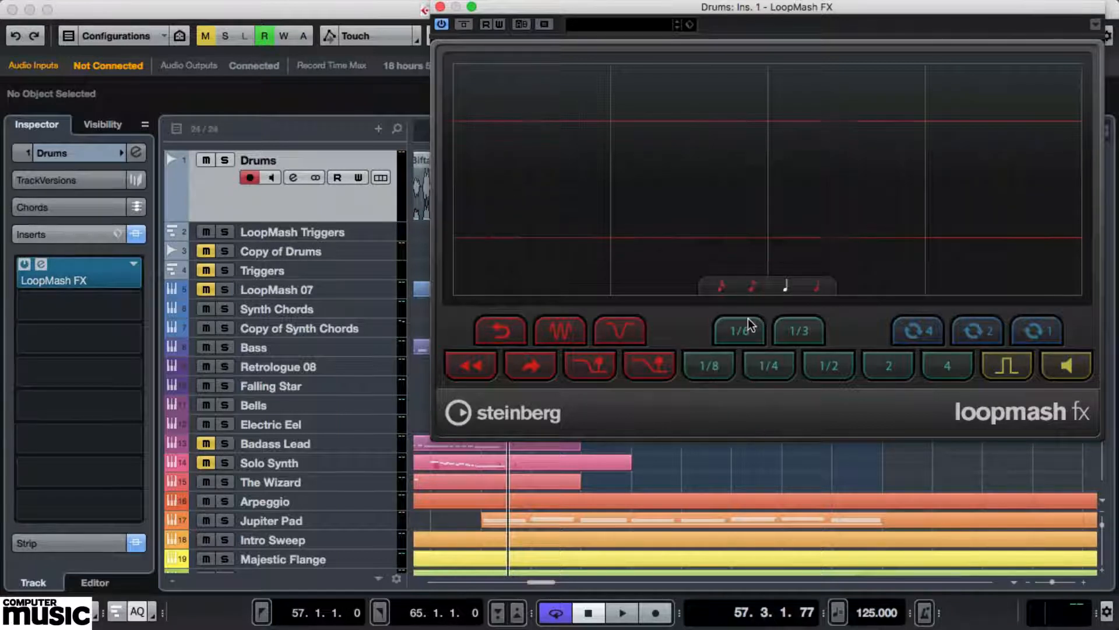
key(space)
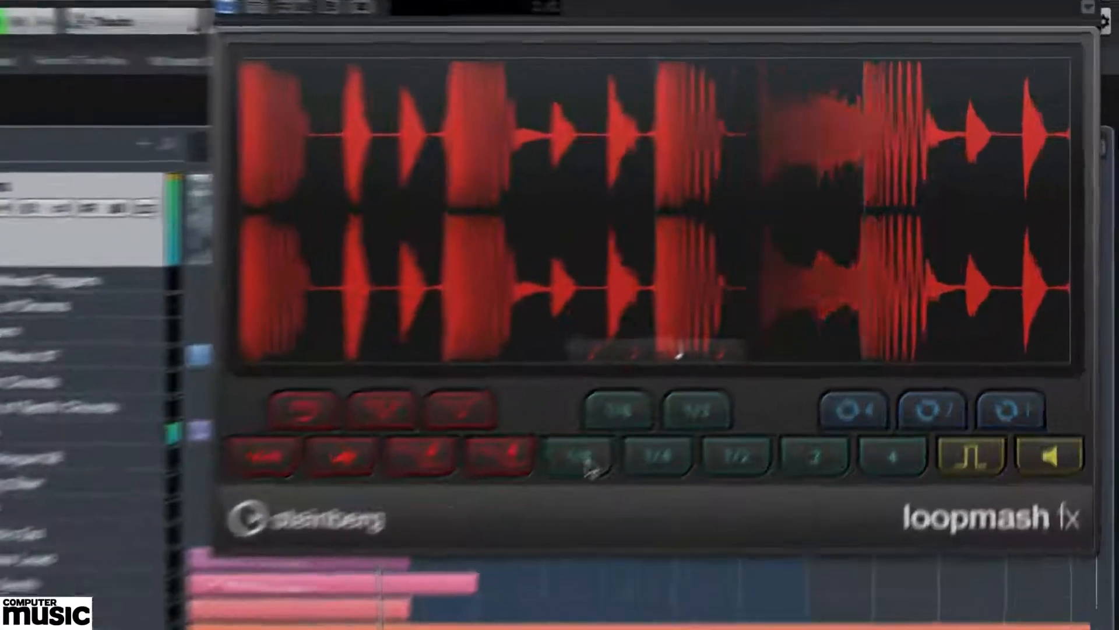
click(710, 366)
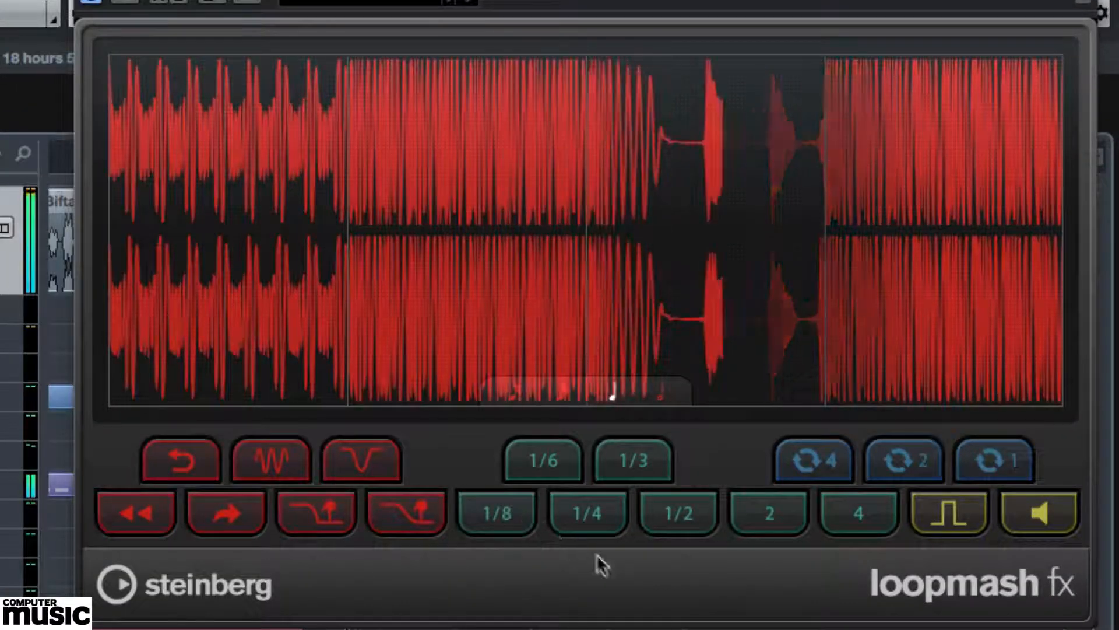
click(550, 469)
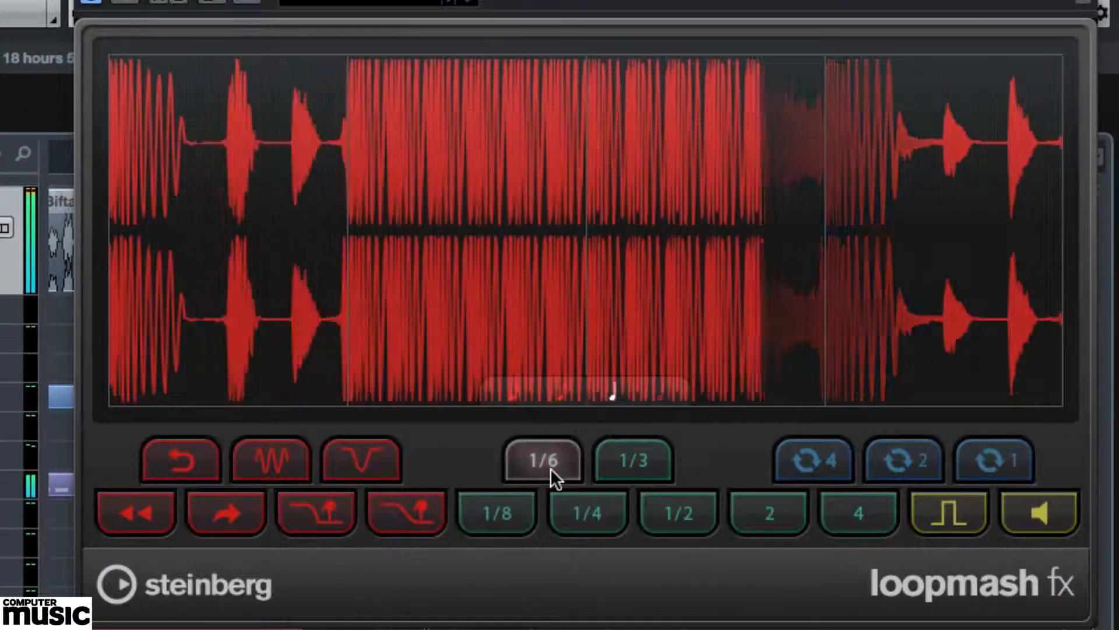
click(603, 514)
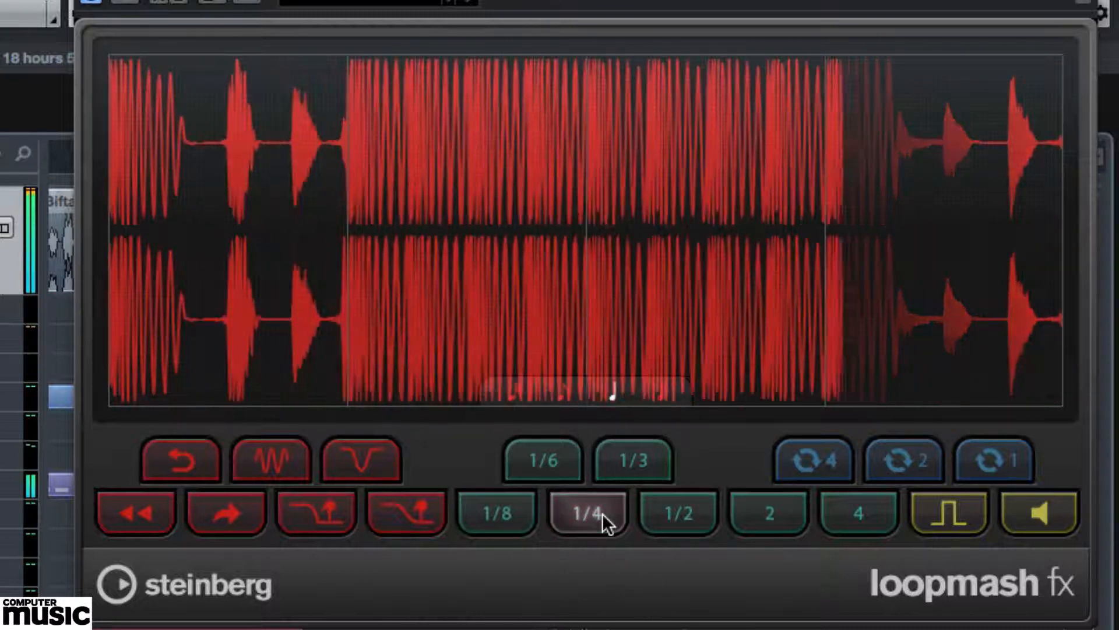
click(633, 460)
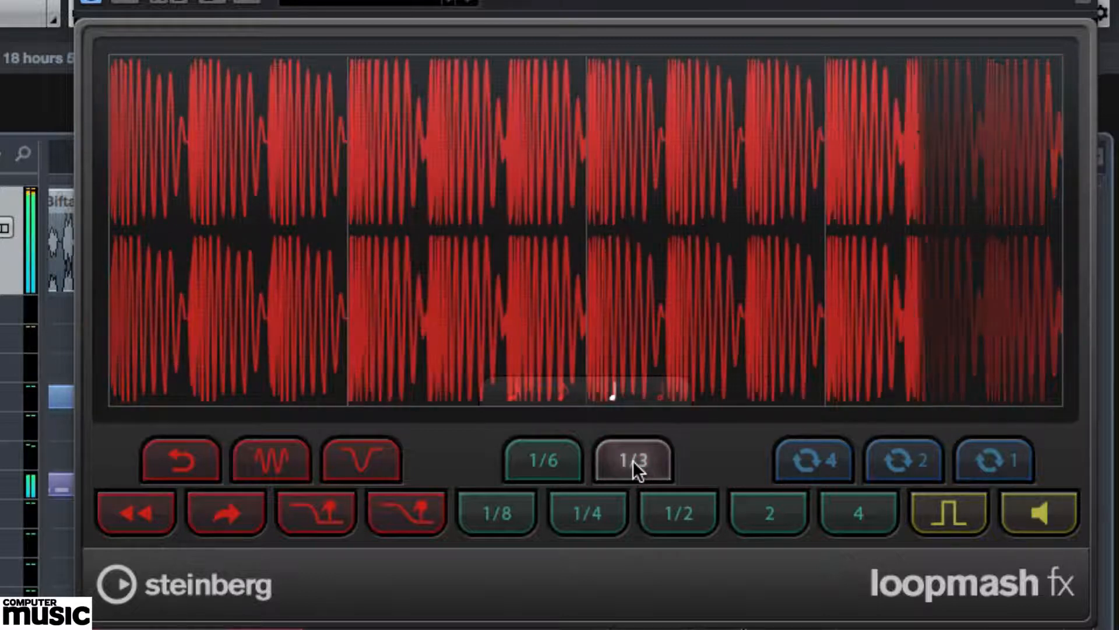
click(685, 519)
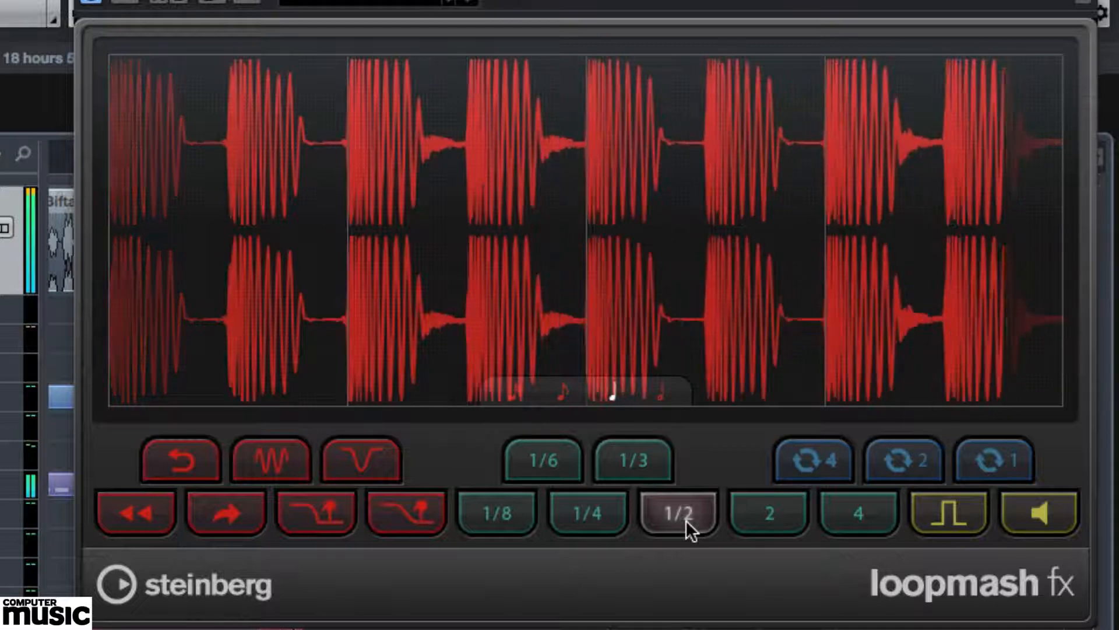
click(785, 510)
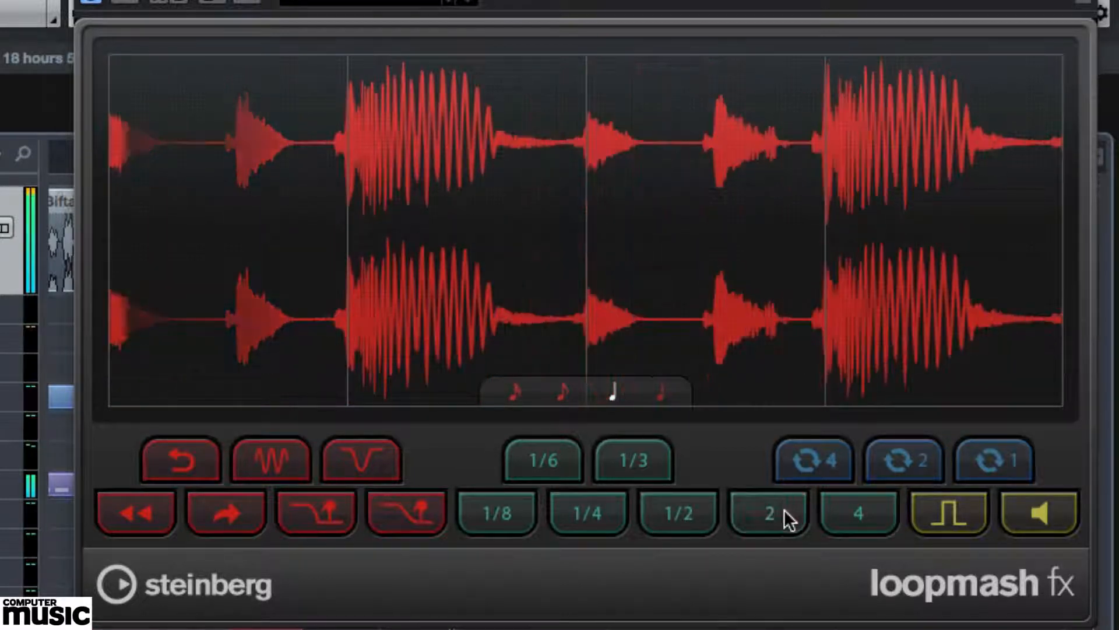
click(863, 520)
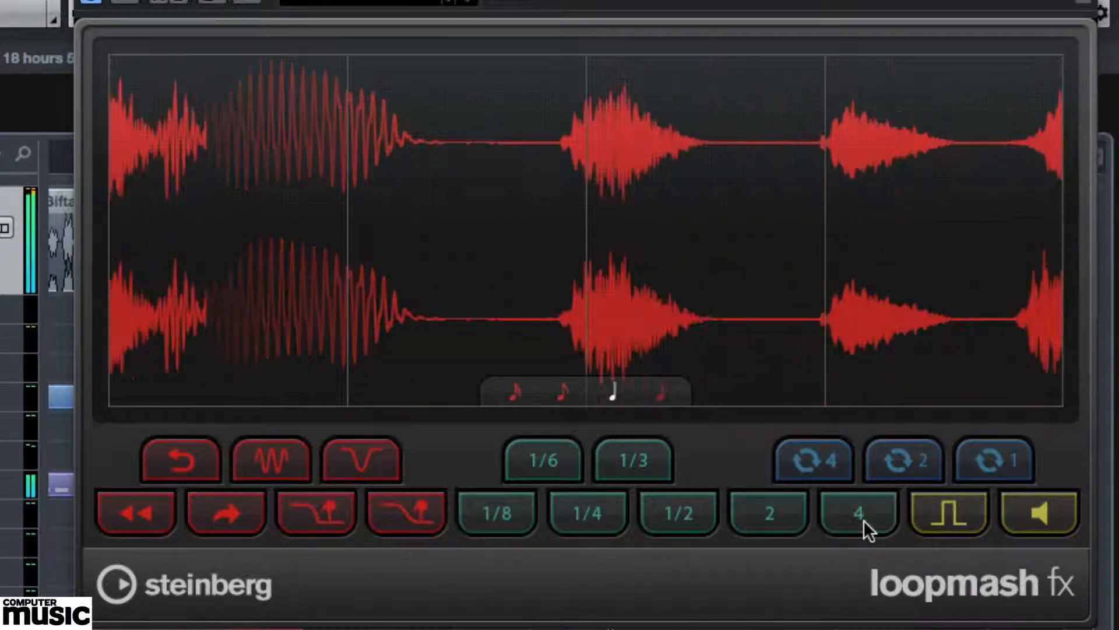
Step: Audition LoopMash FX's staccato effect at the quarter-note interval, set the quantize interval to eighth notes and audition the effect again
click(944, 516)
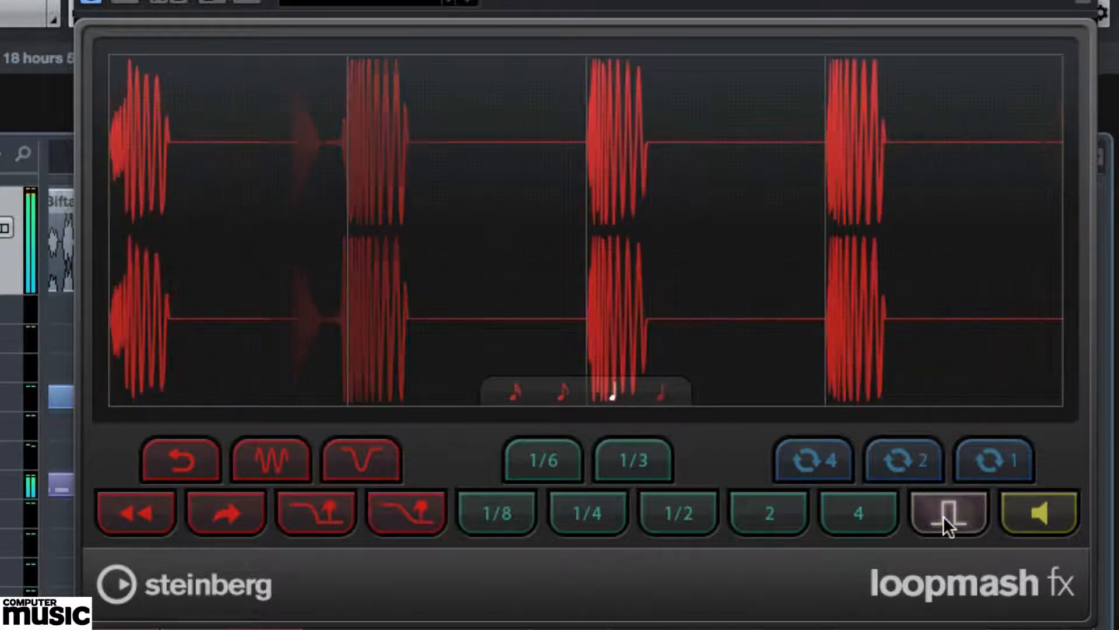
click(943, 516)
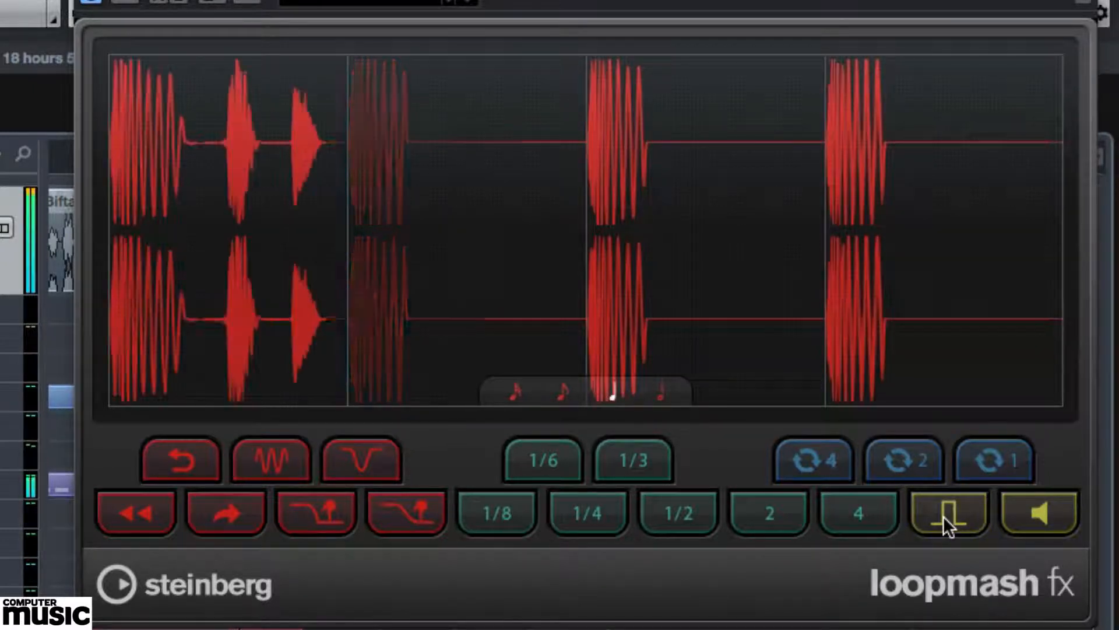
click(944, 516)
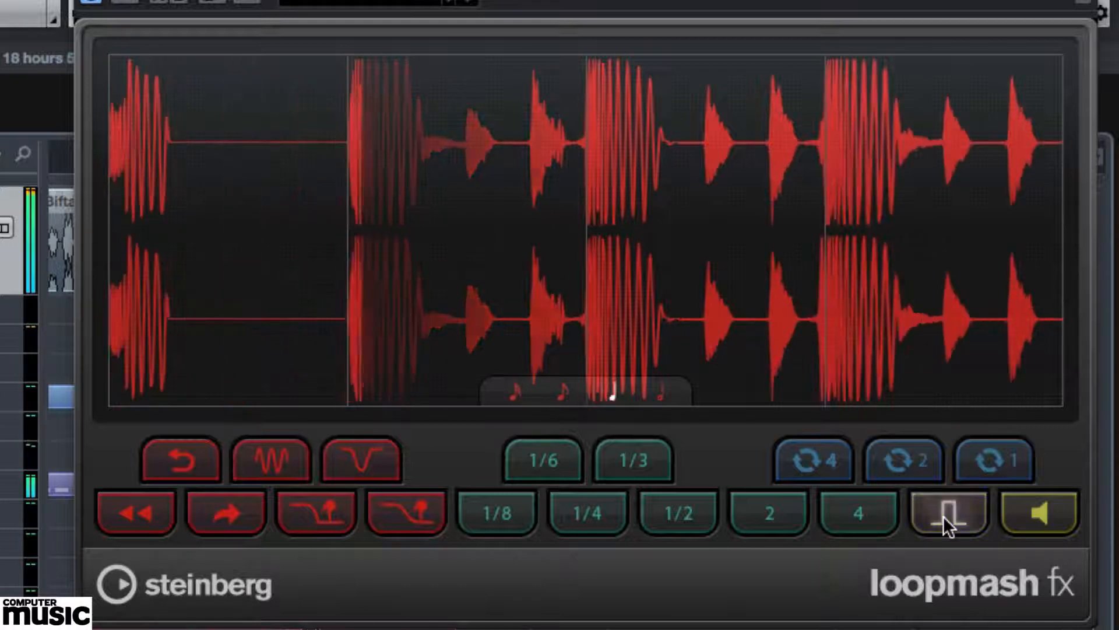
click(943, 516)
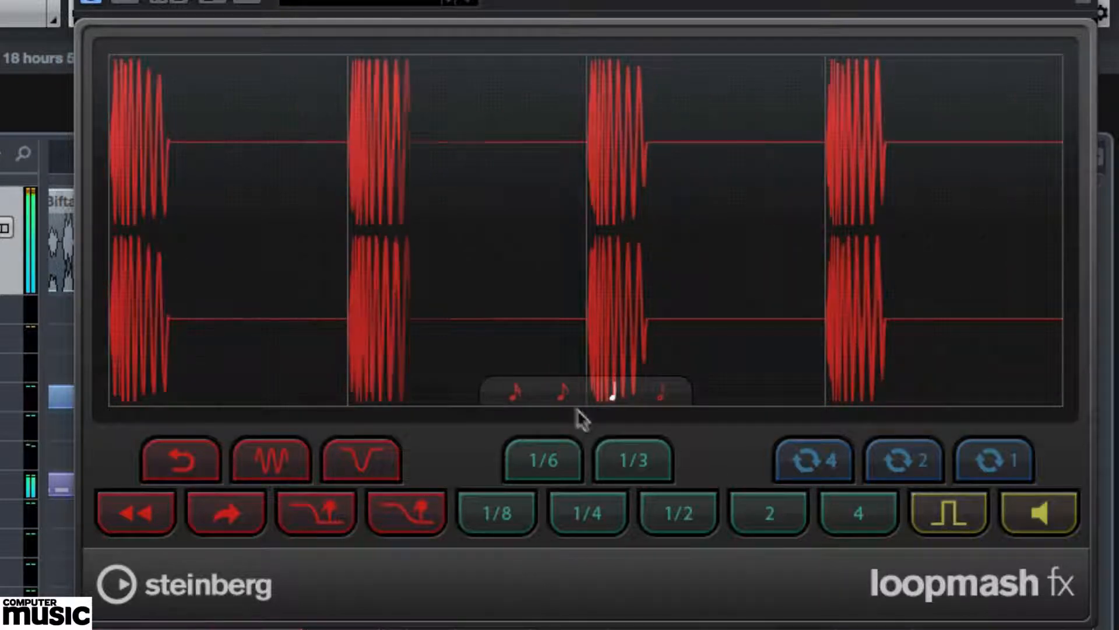
click(561, 397)
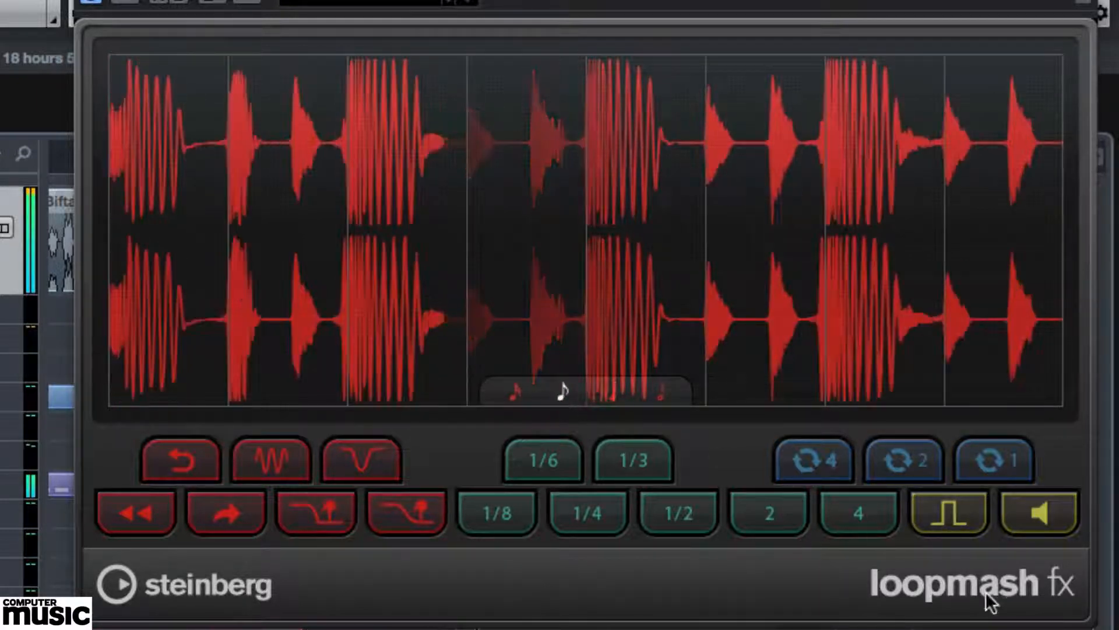
click(946, 515)
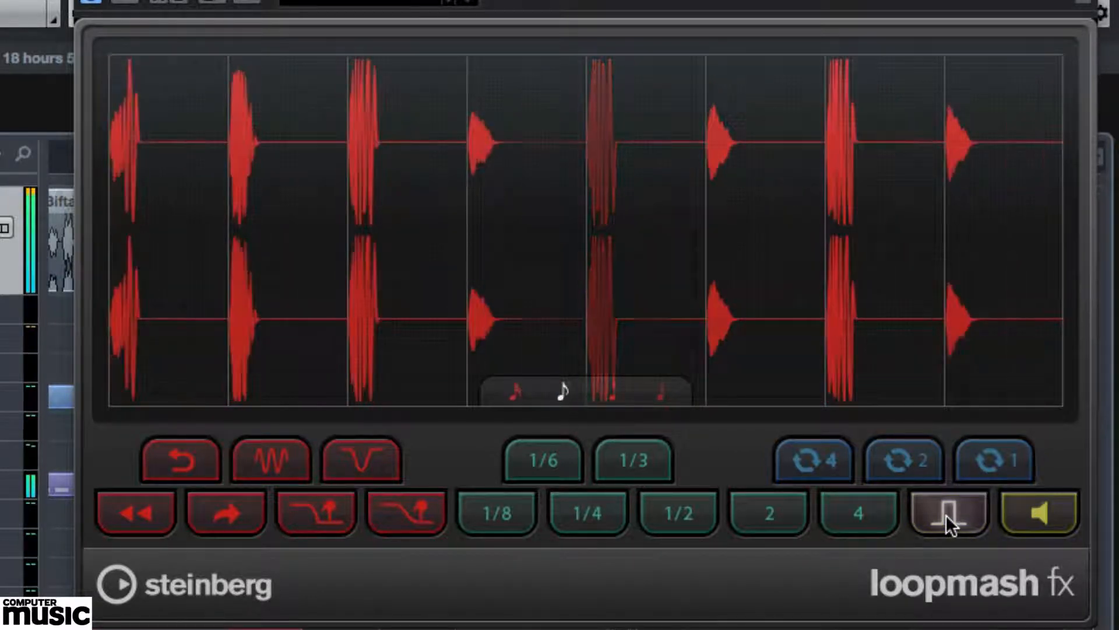
click(946, 515)
Step: Audition LoopMash FX's Cycle 4 and Cycle 2 loop effects over the playing drums
click(823, 466)
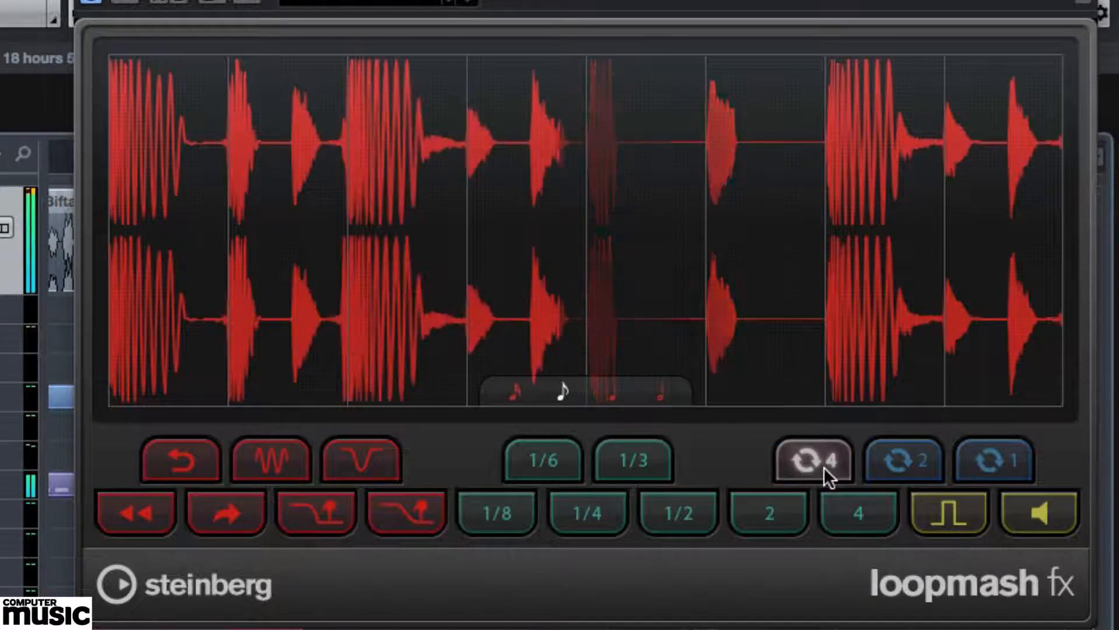
click(873, 465)
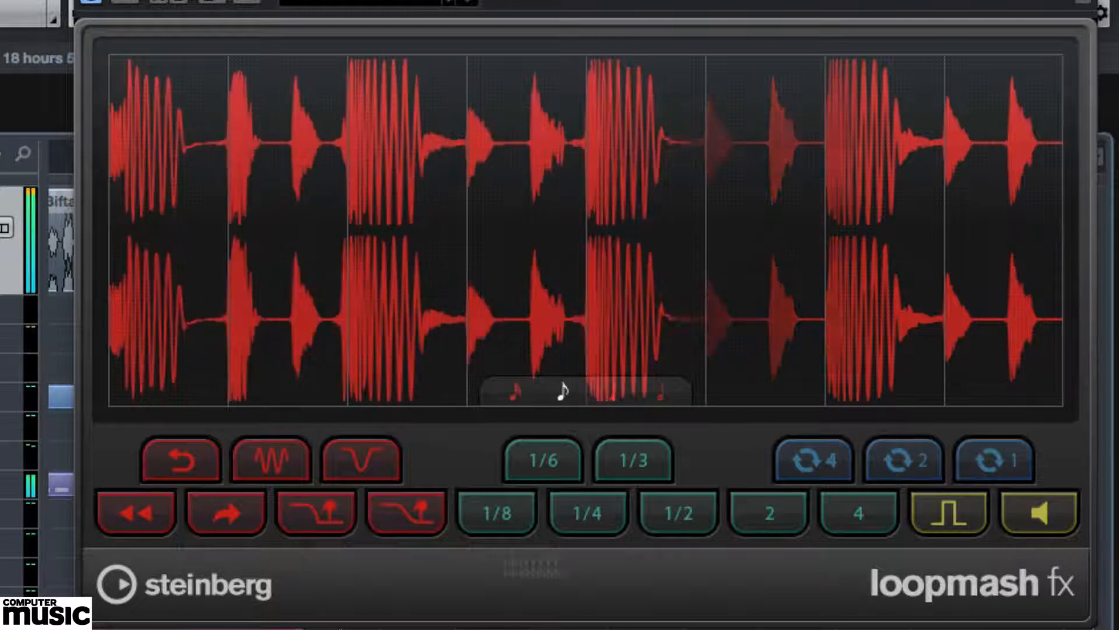
Step: Audition LoopMash FX's 1/6 effect with eighth-note quantize, switch to the sixteenth-note interval and audition the 1/6 and 1/4 effects
click(551, 464)
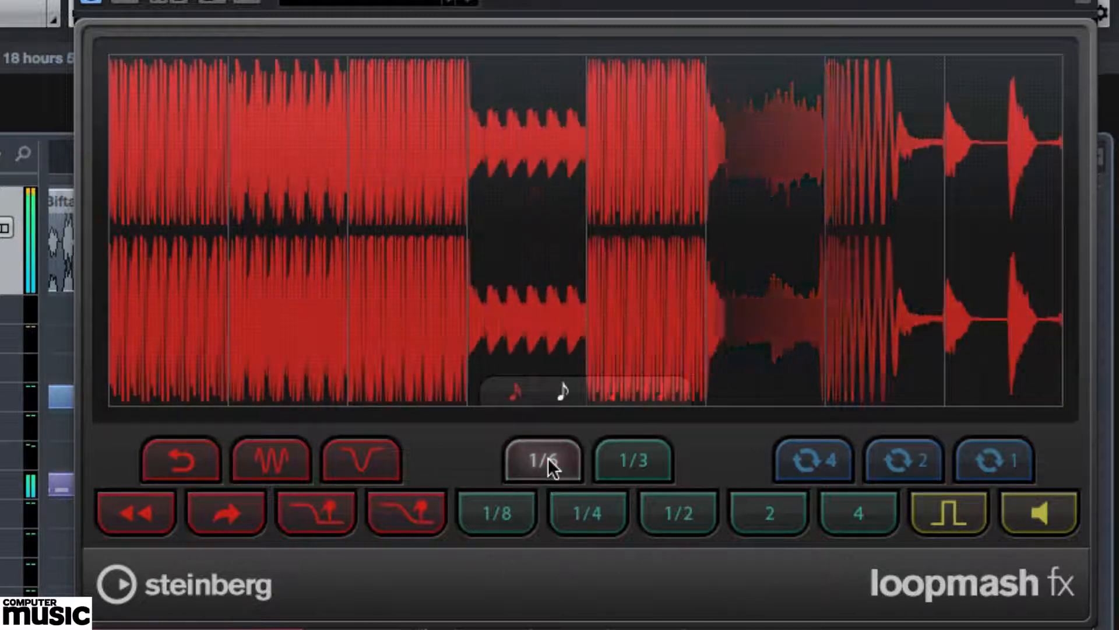
click(548, 465)
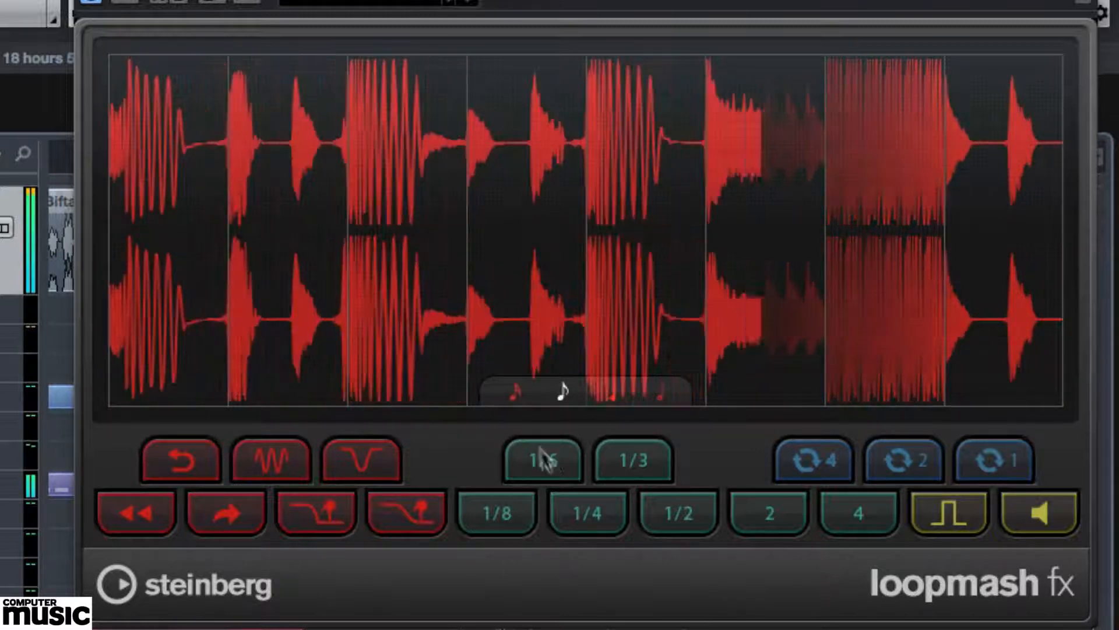
click(541, 464)
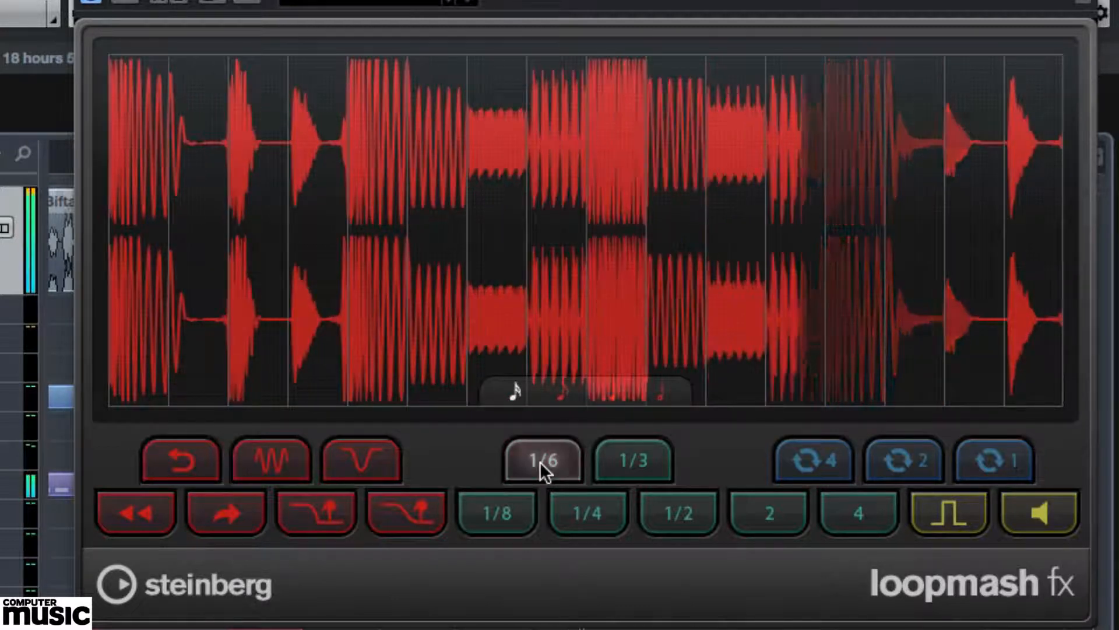
click(593, 522)
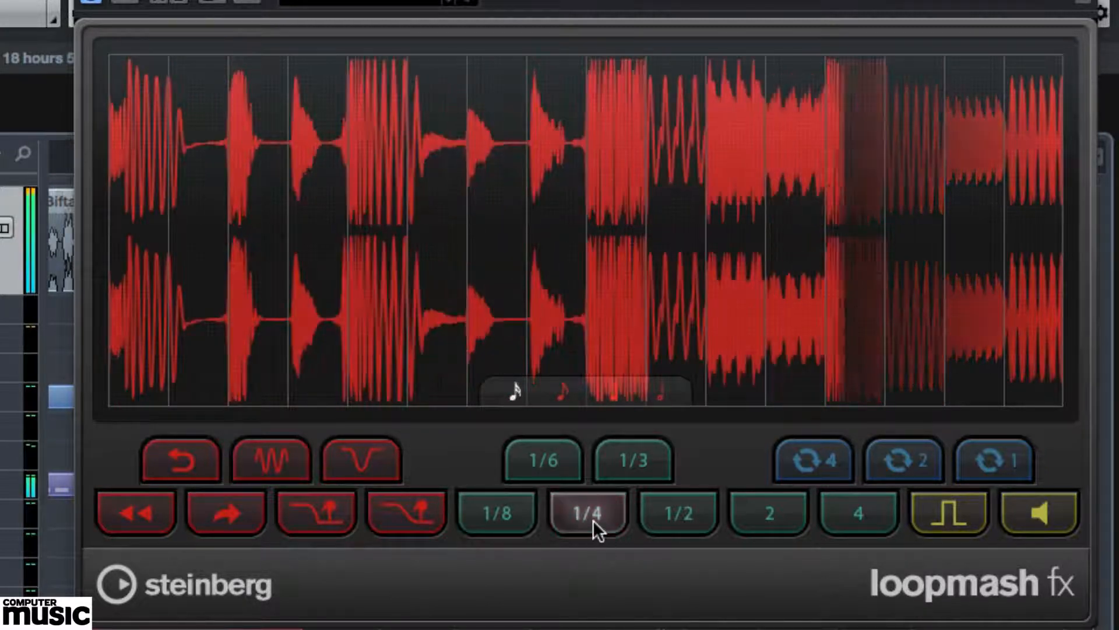
Step: Set LoopMash FX's quantize interval to half notes and audition the 1/4, 1/3 and 1/6 stutters, repeating 1/6 at the quarter-note interval
click(661, 392)
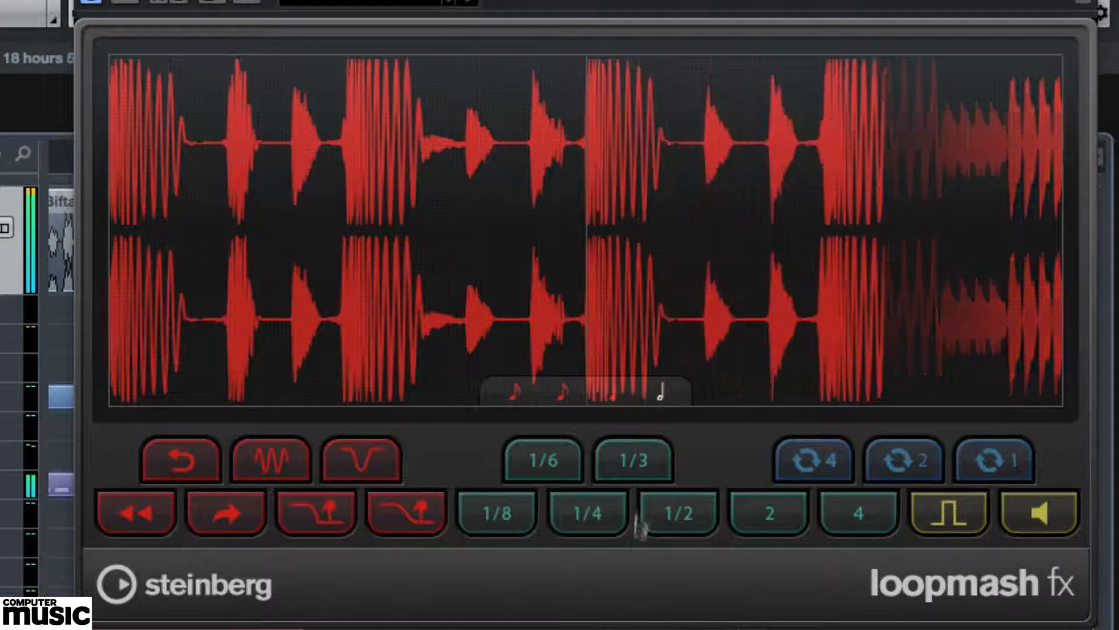
click(594, 514)
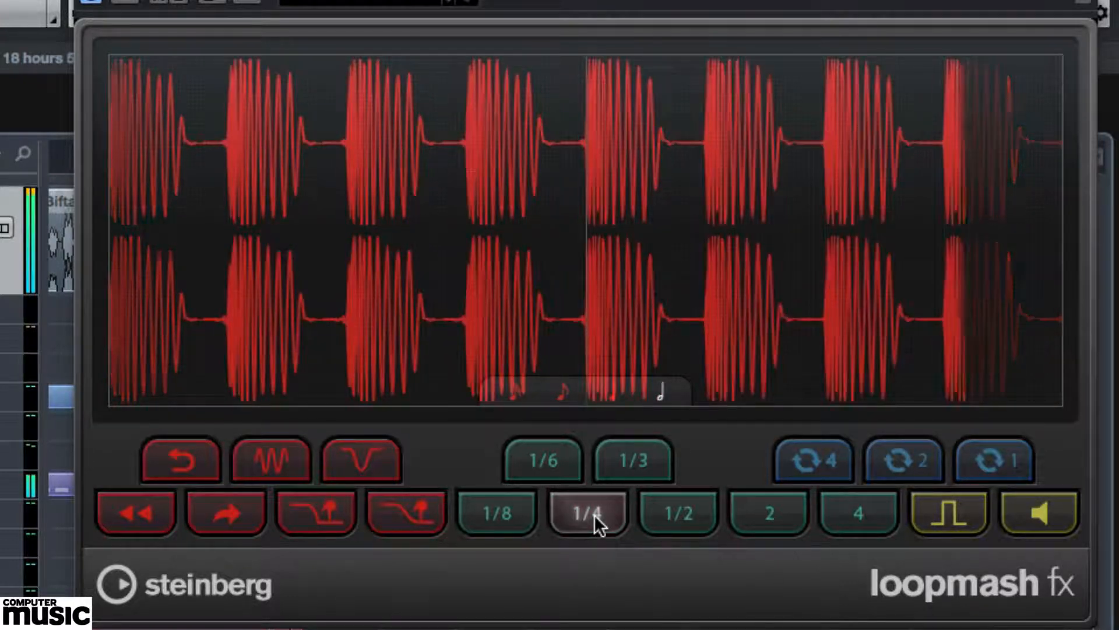
click(625, 454)
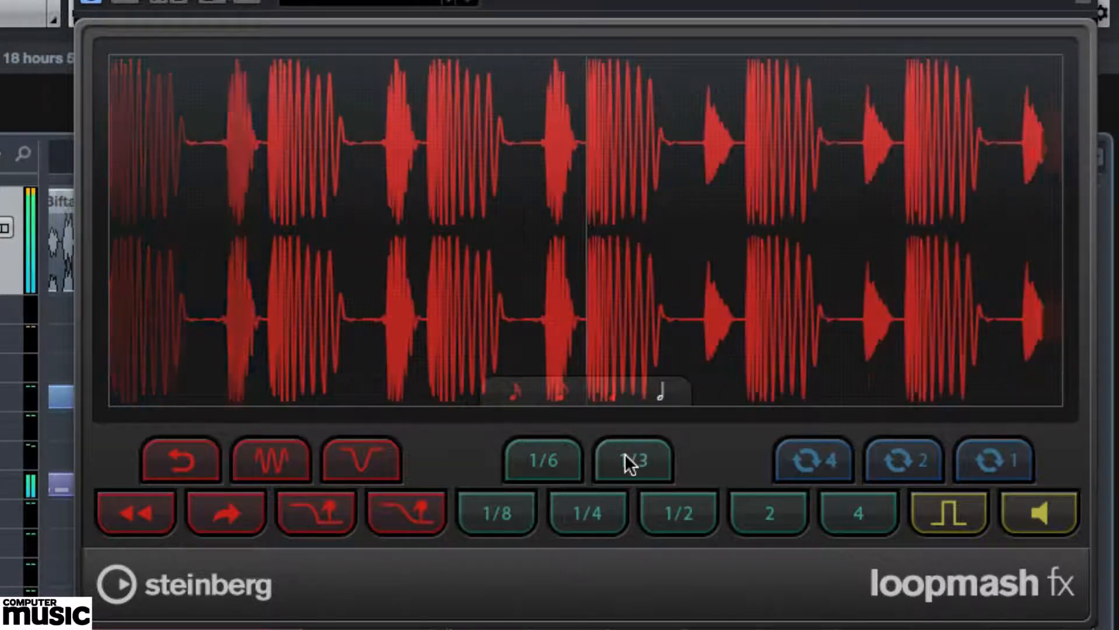
click(540, 472)
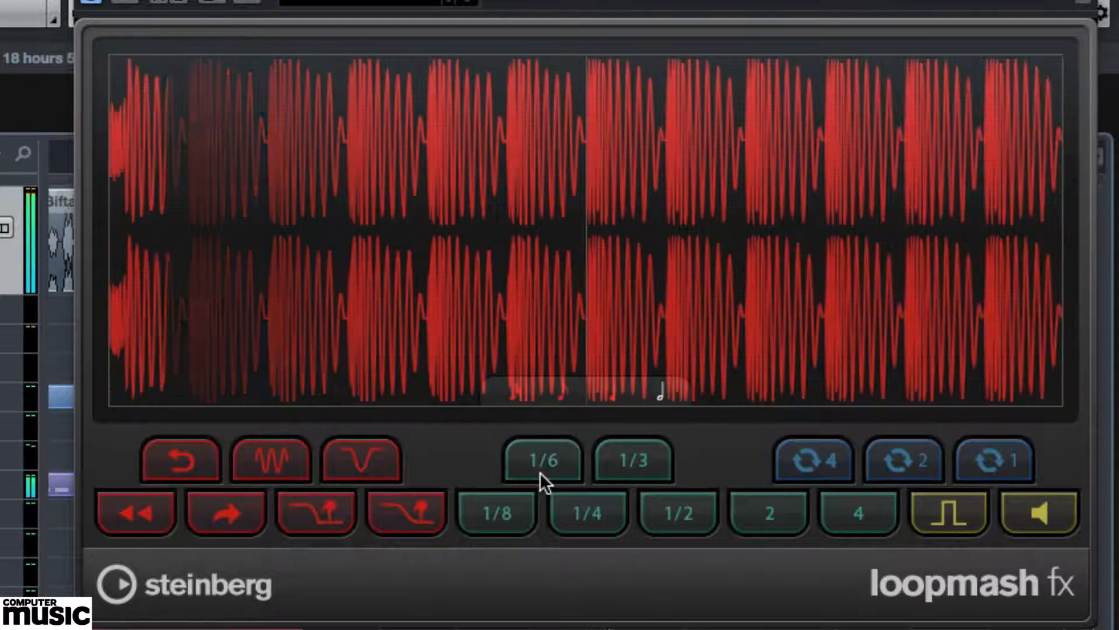
click(540, 470)
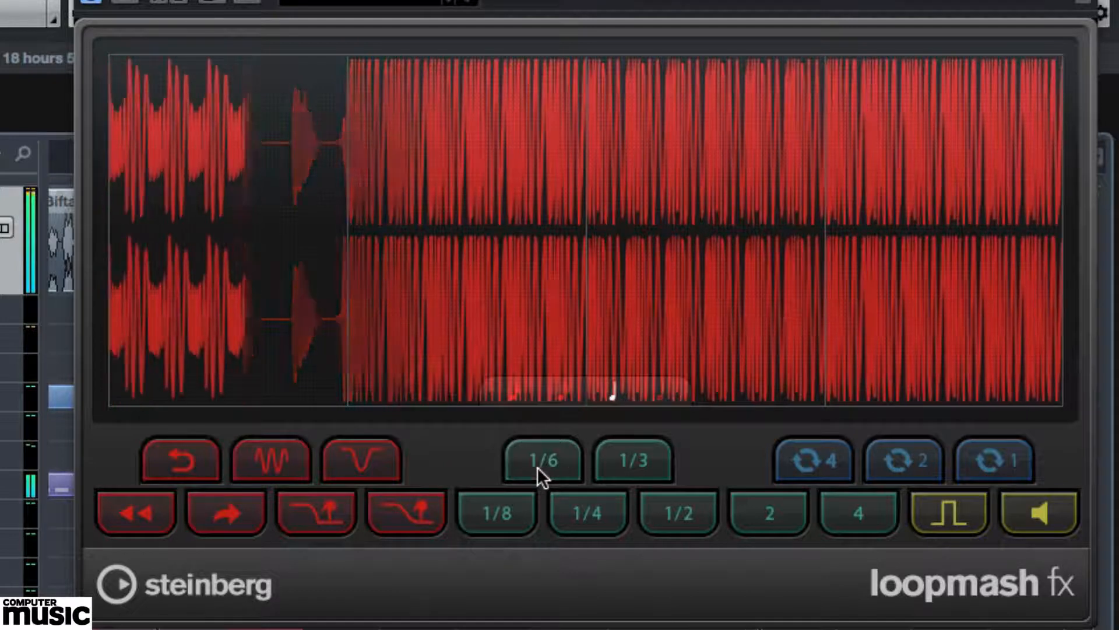
Step: Set LoopMash FX's quantize interval to eighth notes and audition the wave-symbol scratch and V-symbol slowdown effects
click(560, 392)
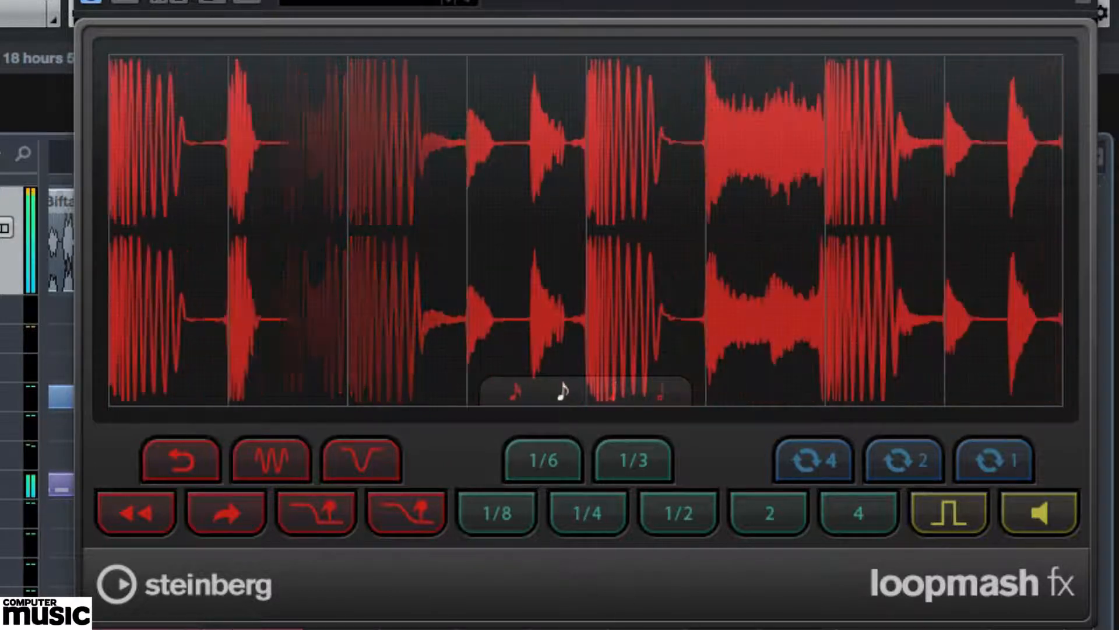
click(271, 456)
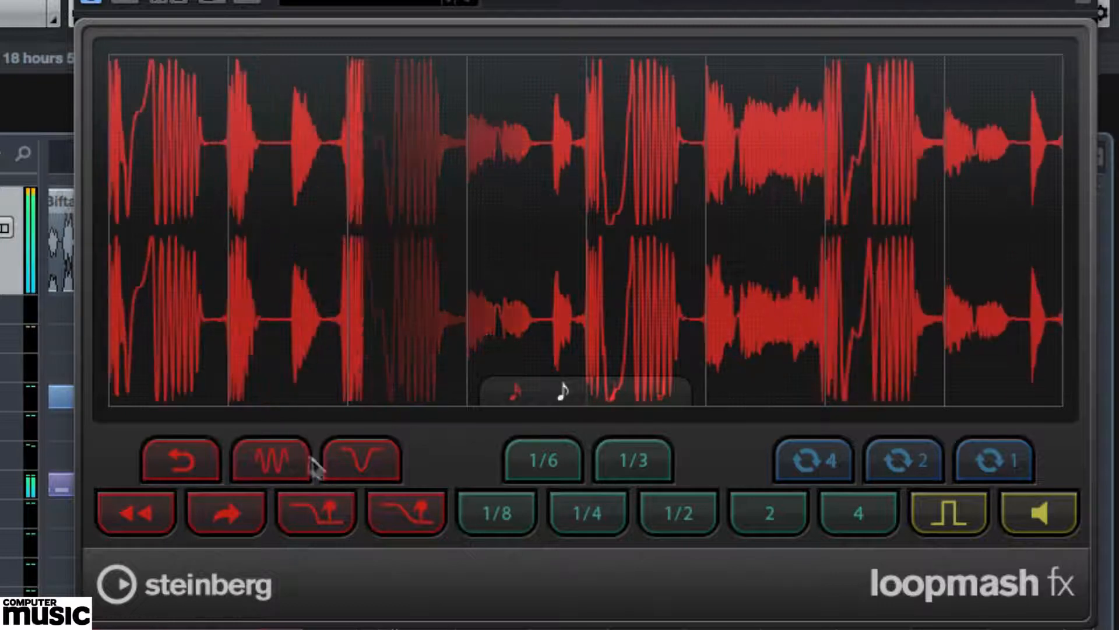
click(372, 464)
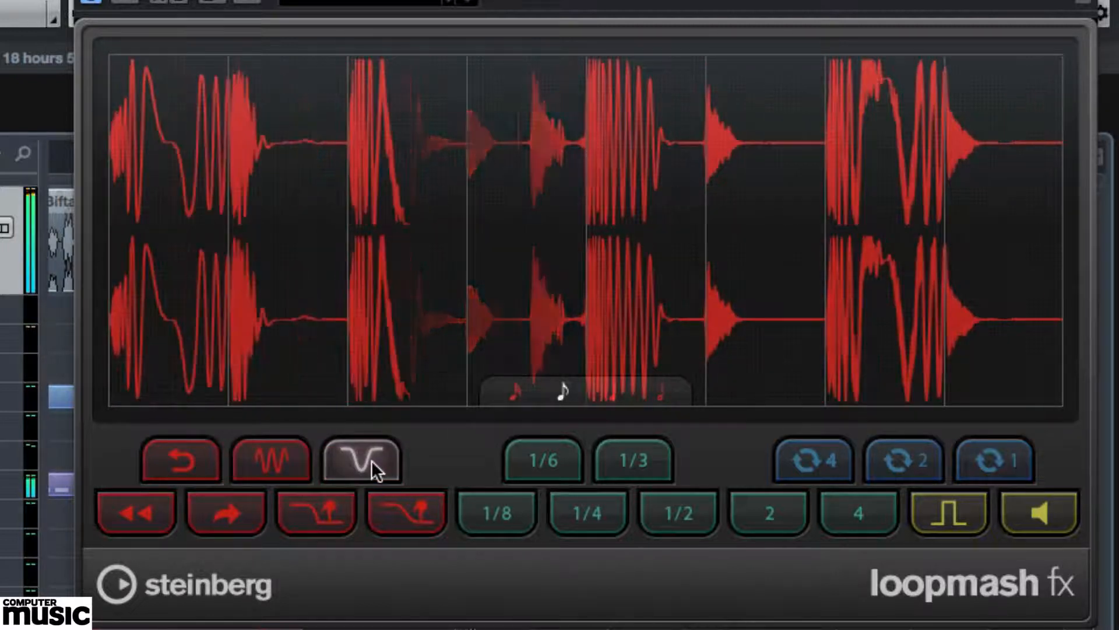
Step: Audition LoopMash FX's first tape-stop and its rewind-arrow effect at the half-note interval, and set the quantize interval back to eighth notes
click(656, 392)
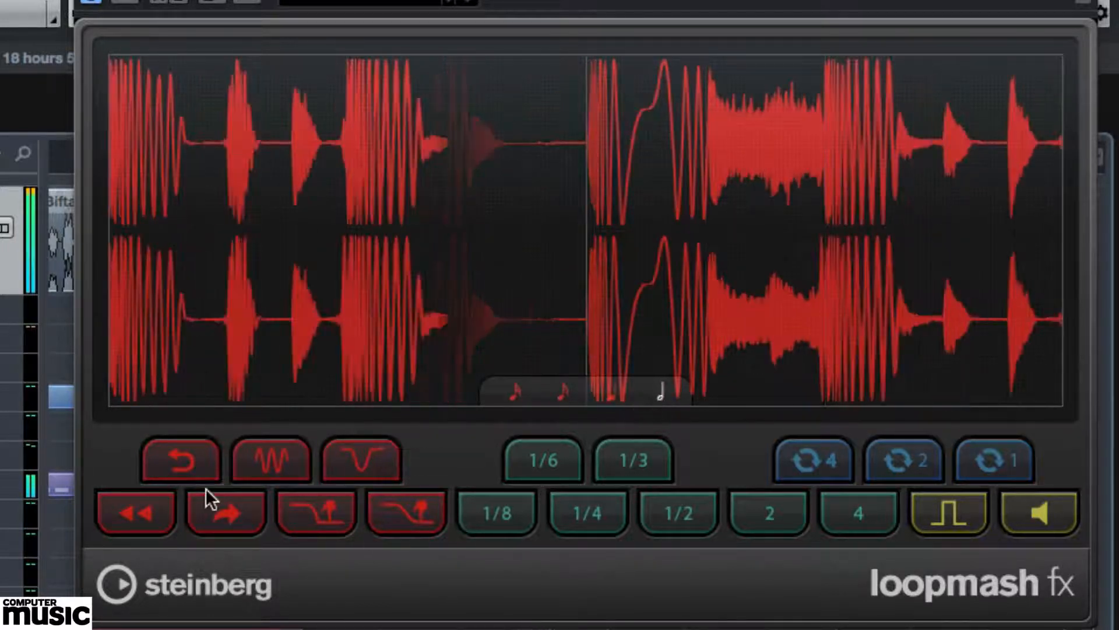
click(318, 513)
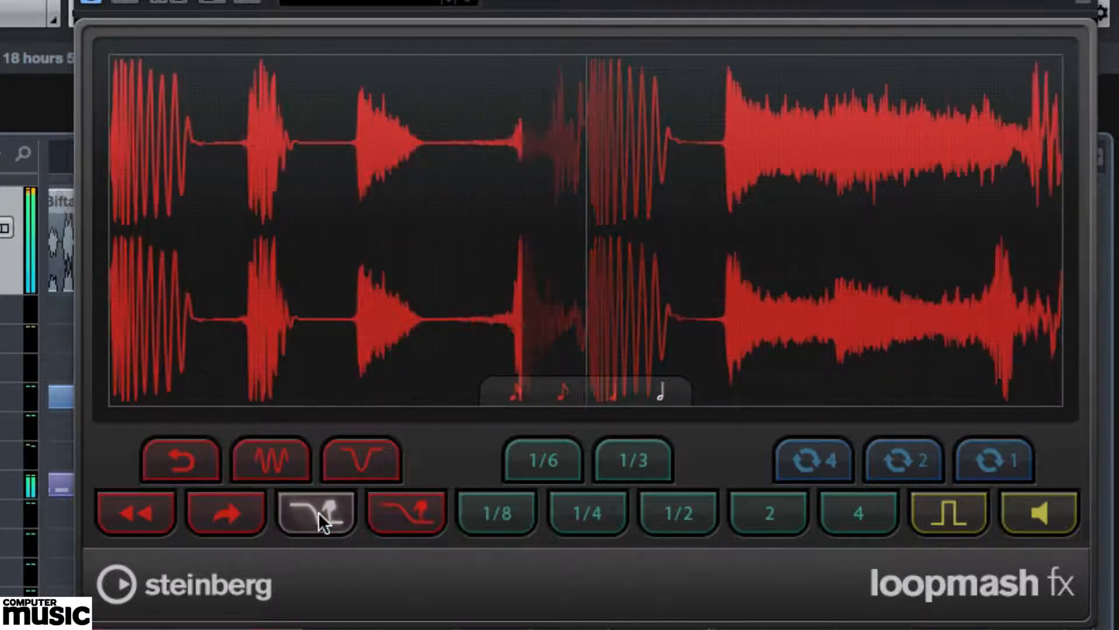
click(135, 519)
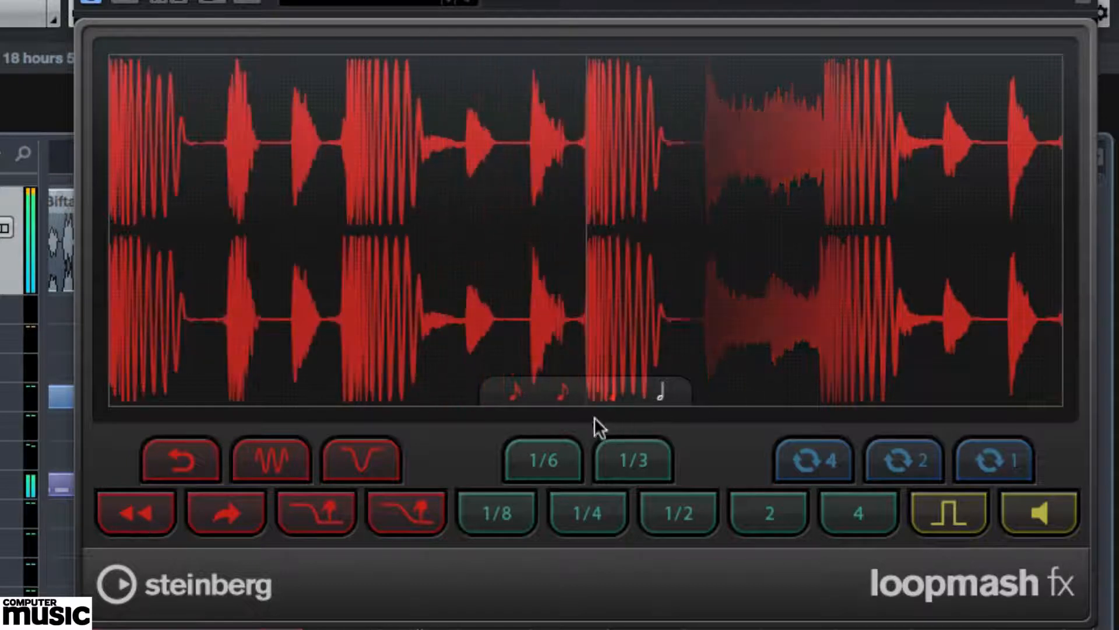
click(560, 396)
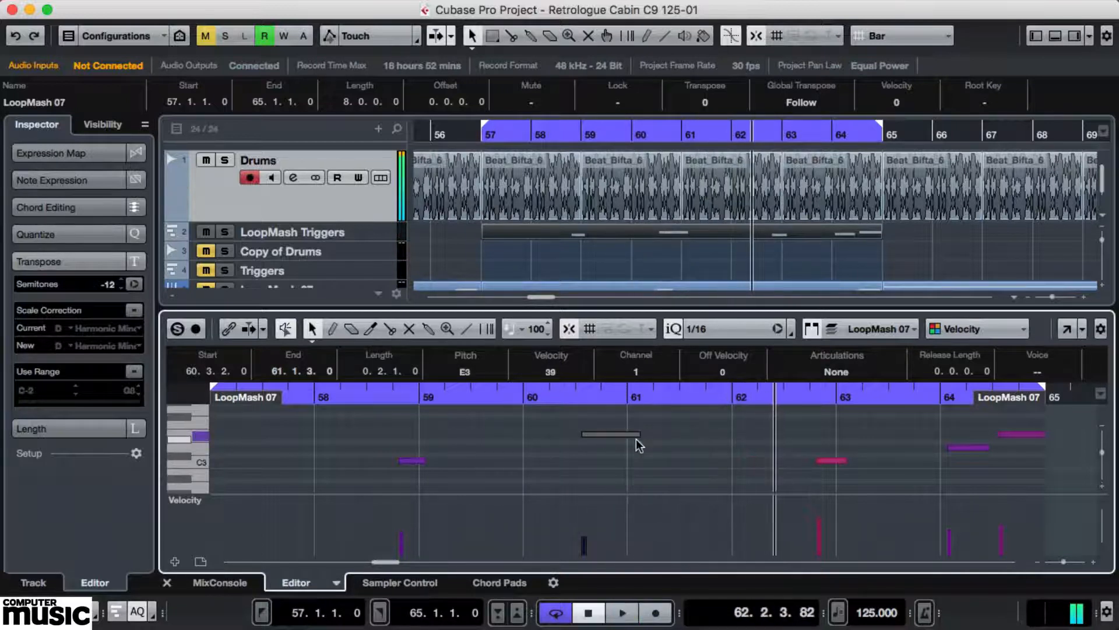
Step: Play the LoopMash 07 trigger part over the drums and reopen LoopMash FX on the Drums track to watch the MIDI-triggered effects
key(space)
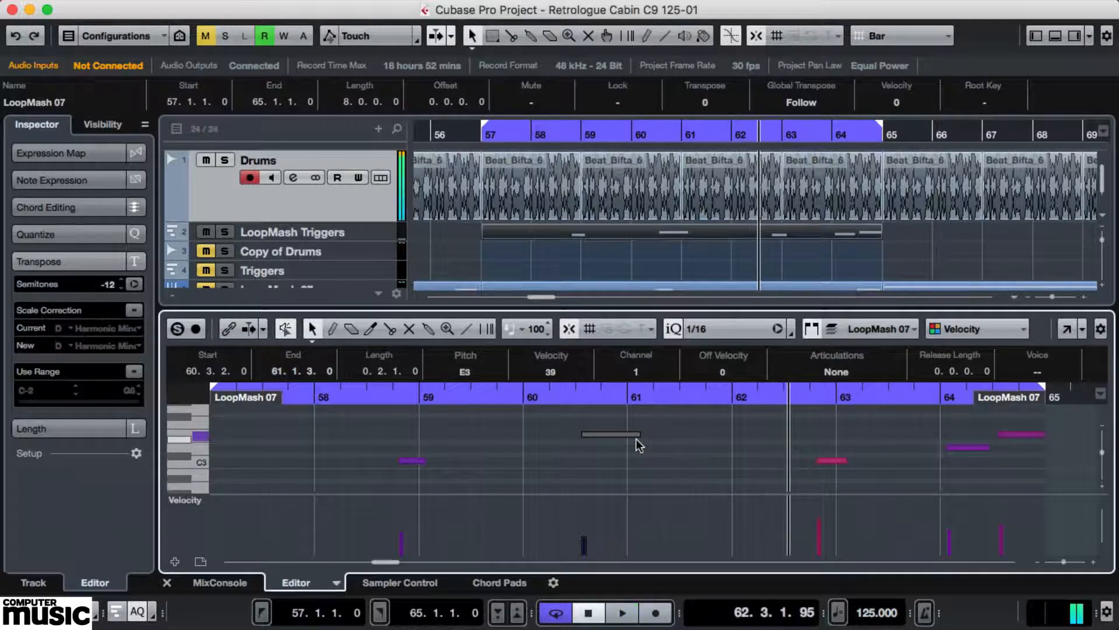
key(Left)
key(Left)
key(Left)
key(space)
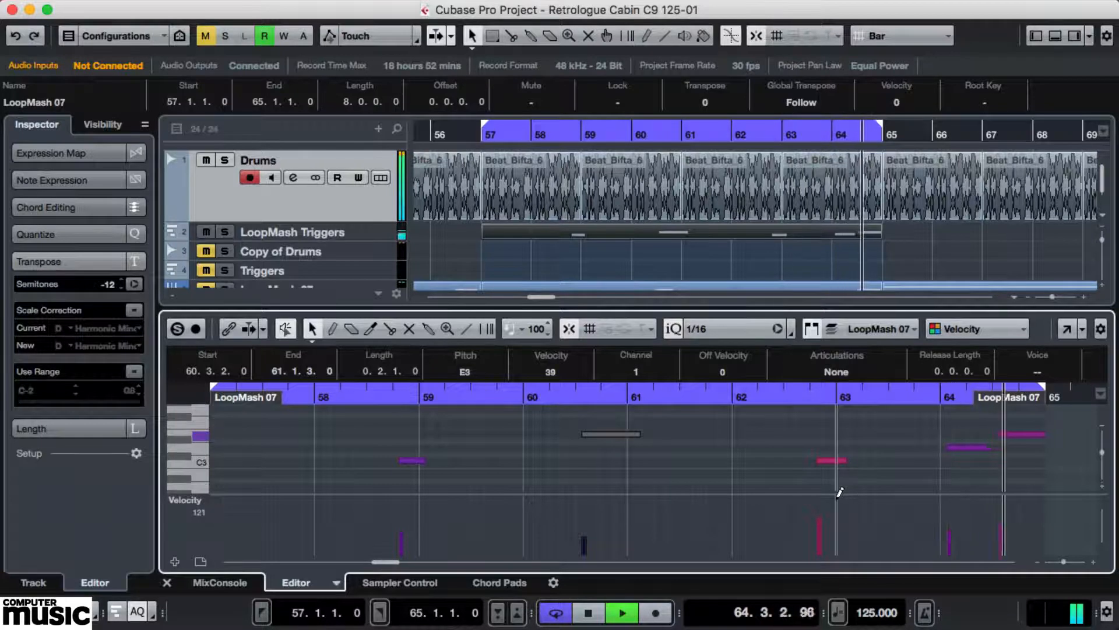
click(333, 204)
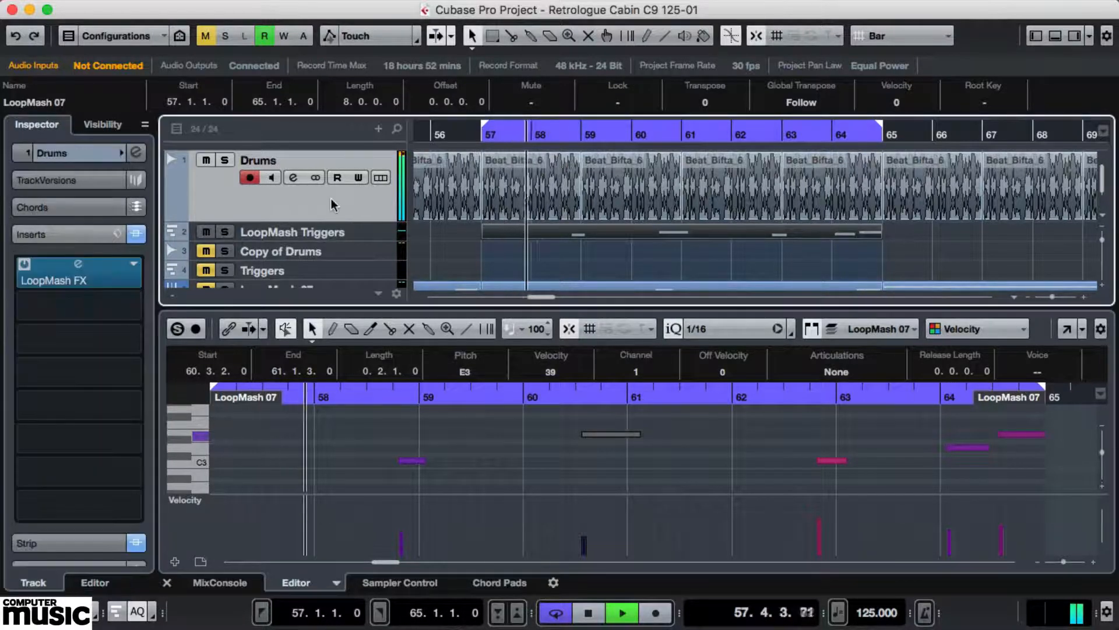
double_click(78, 261)
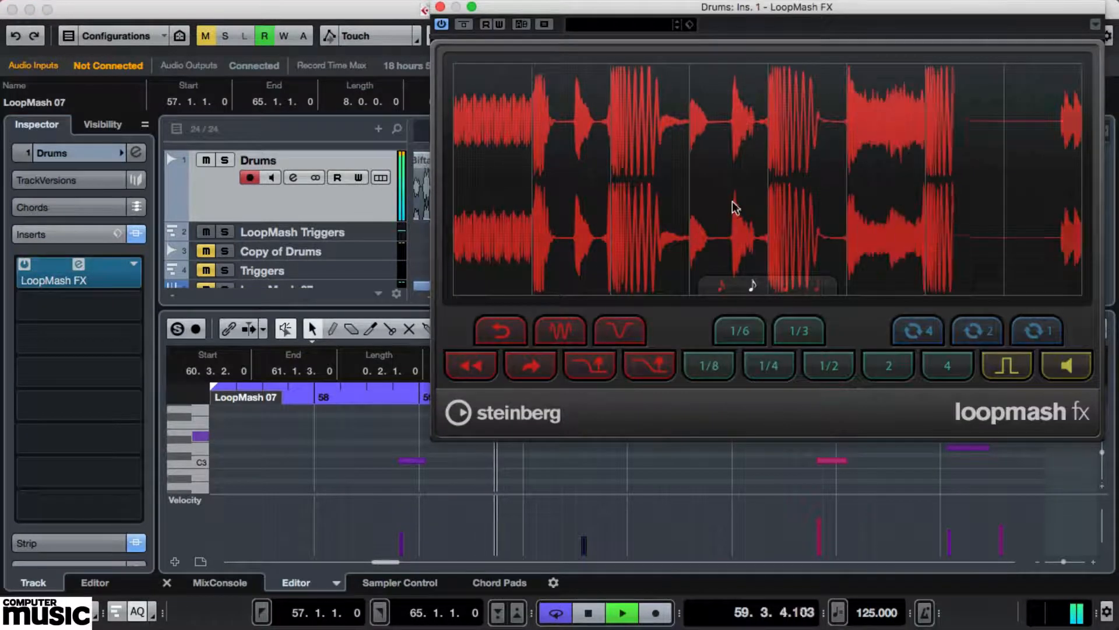